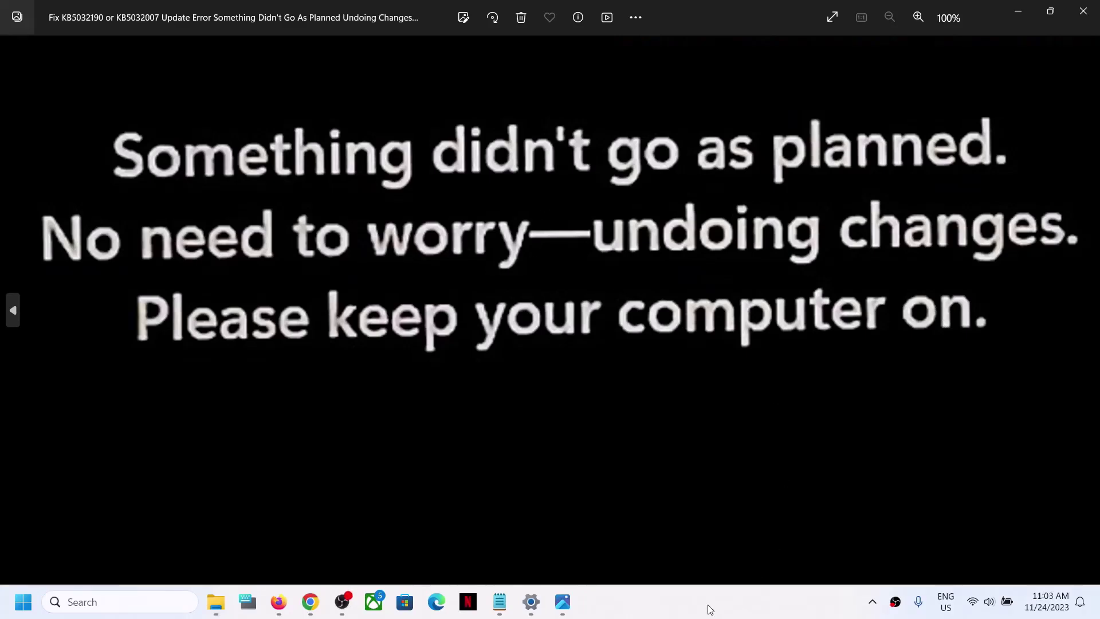
Open System Configuration from the Windows search
left_click(151, 598)
type("system")
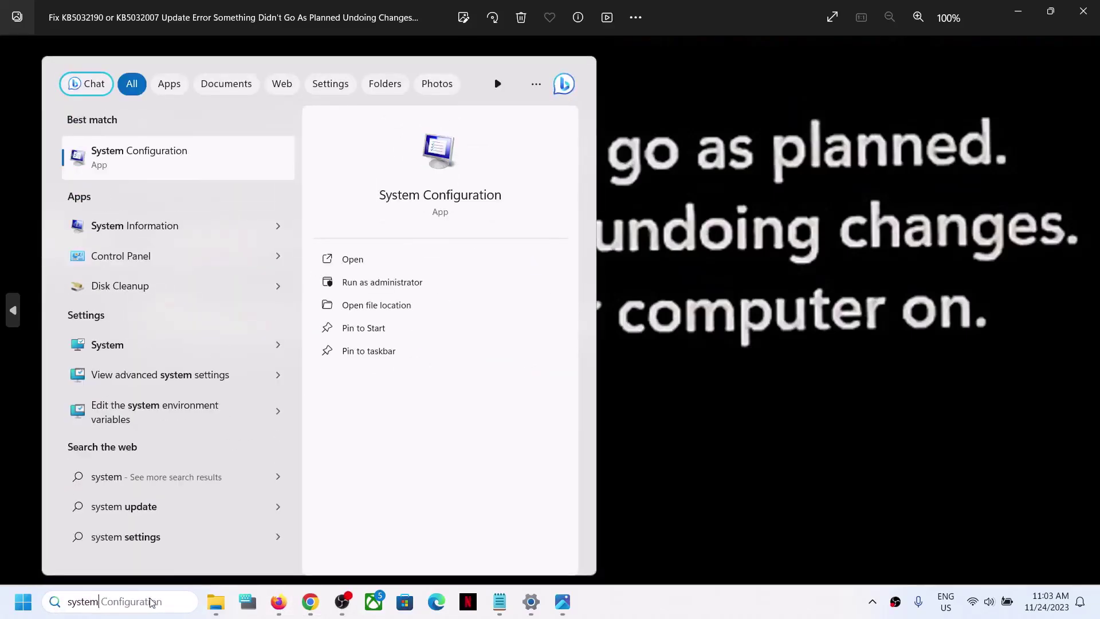
key("Right")
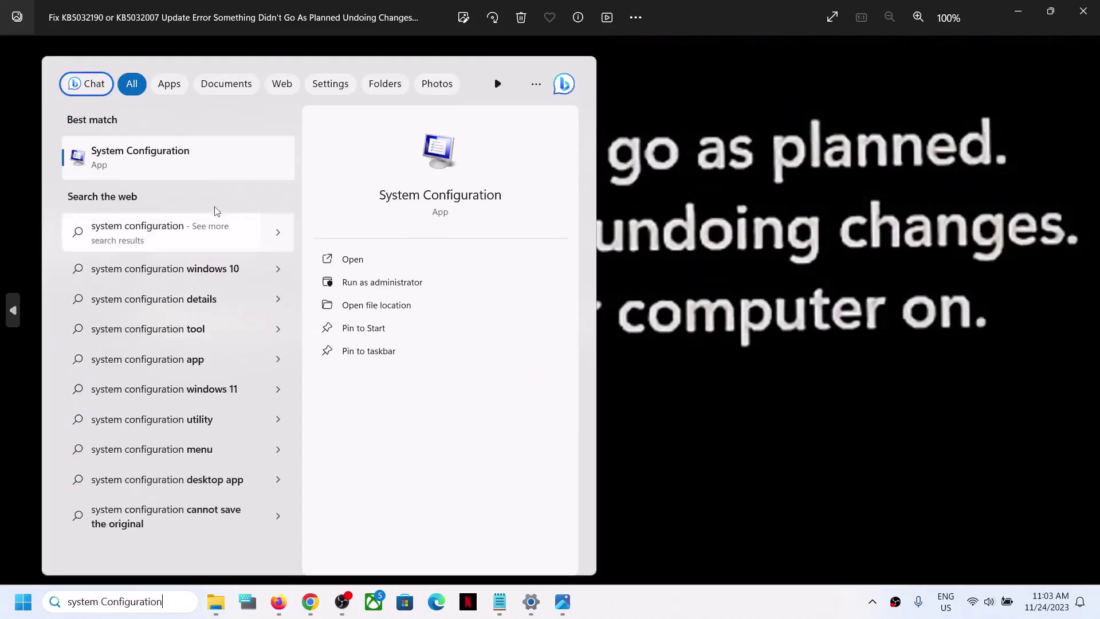
left_click(163, 150)
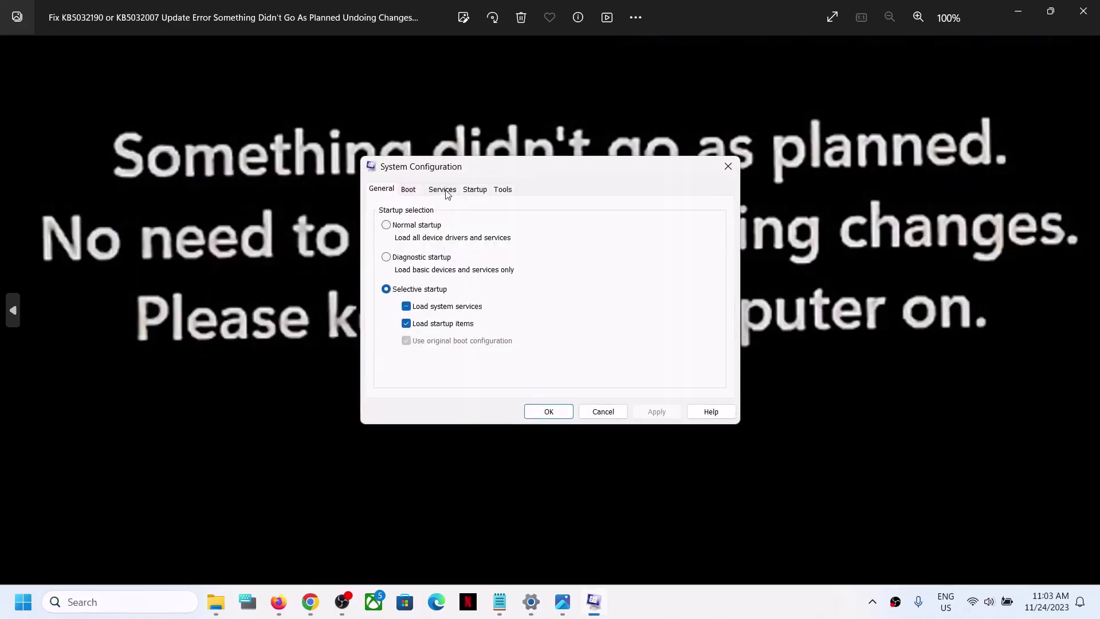
On the Services tab, hide all Microsoft services and save the clean-boot configuration
left_click(447, 192)
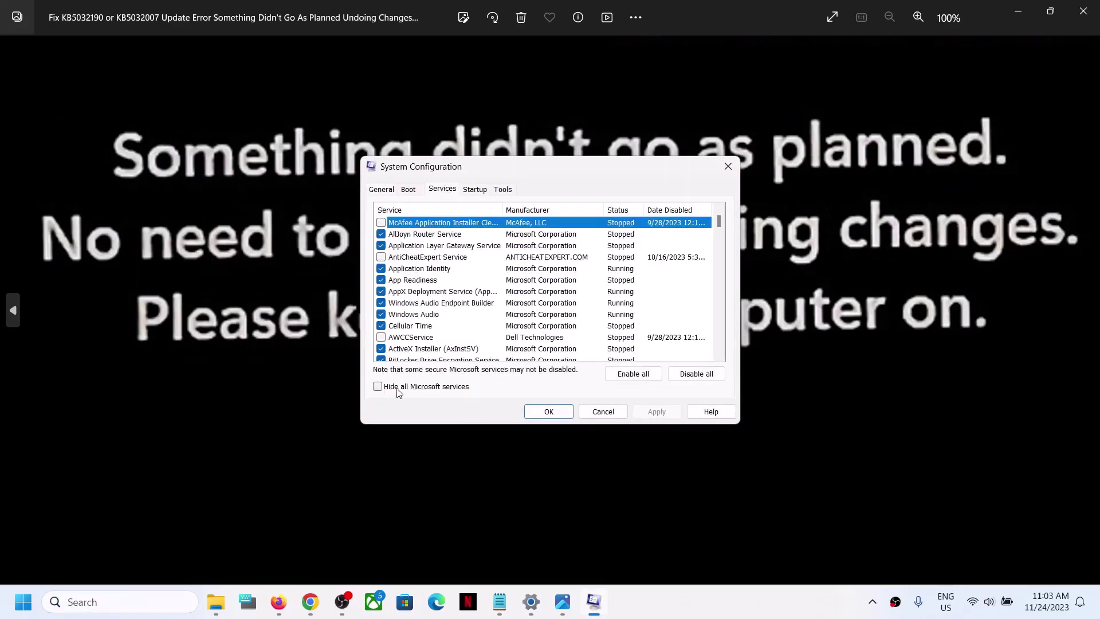
left_click(379, 388)
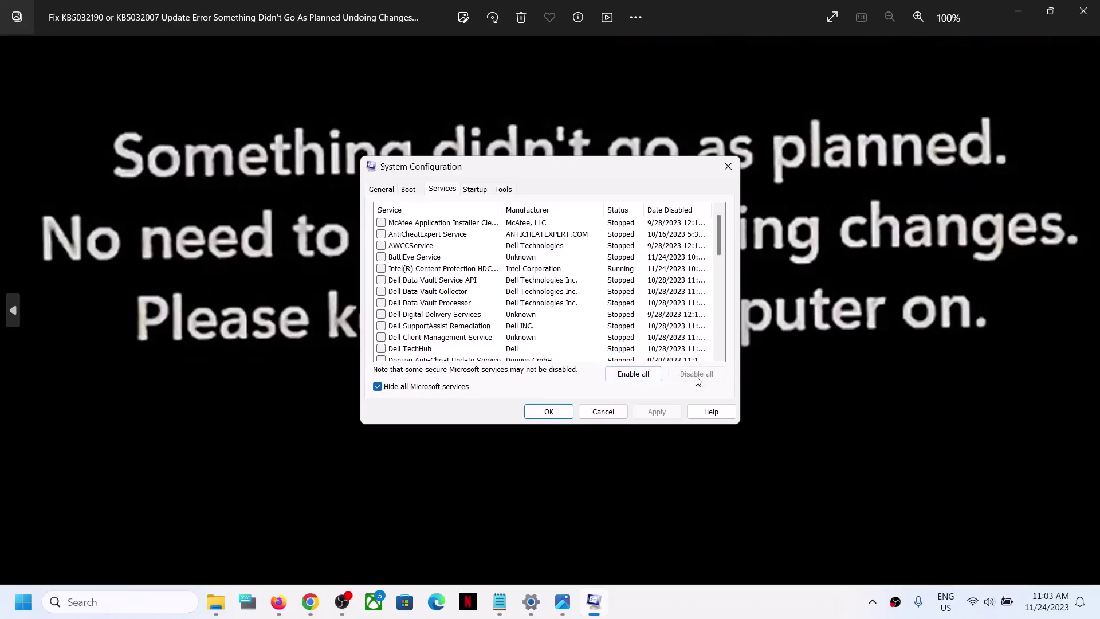
left_click(550, 412)
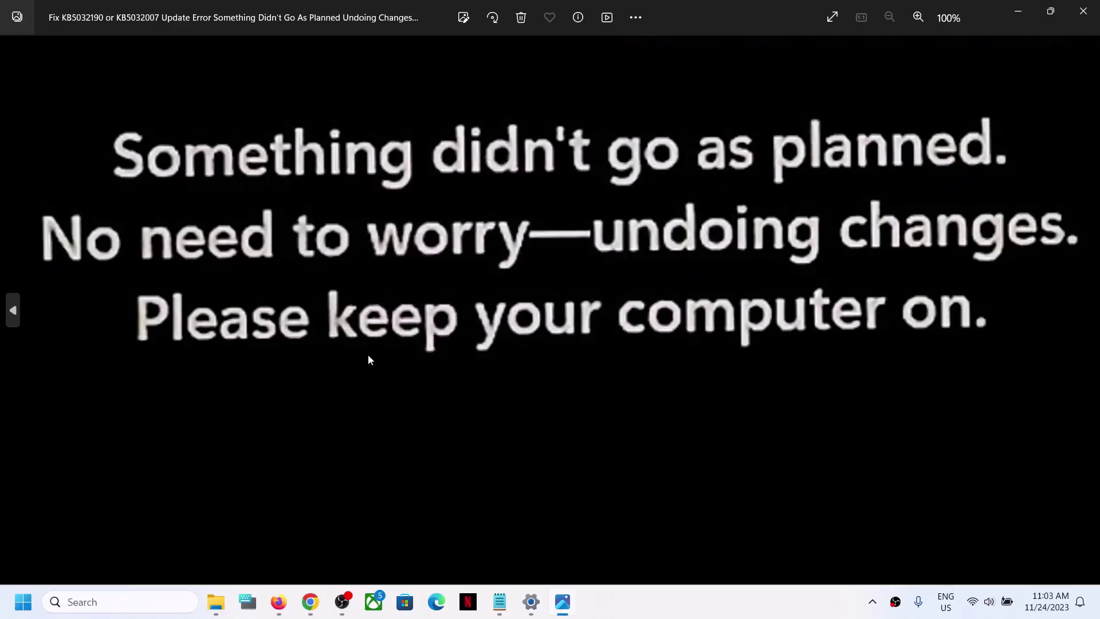
left_click(23, 602)
left_click(416, 551)
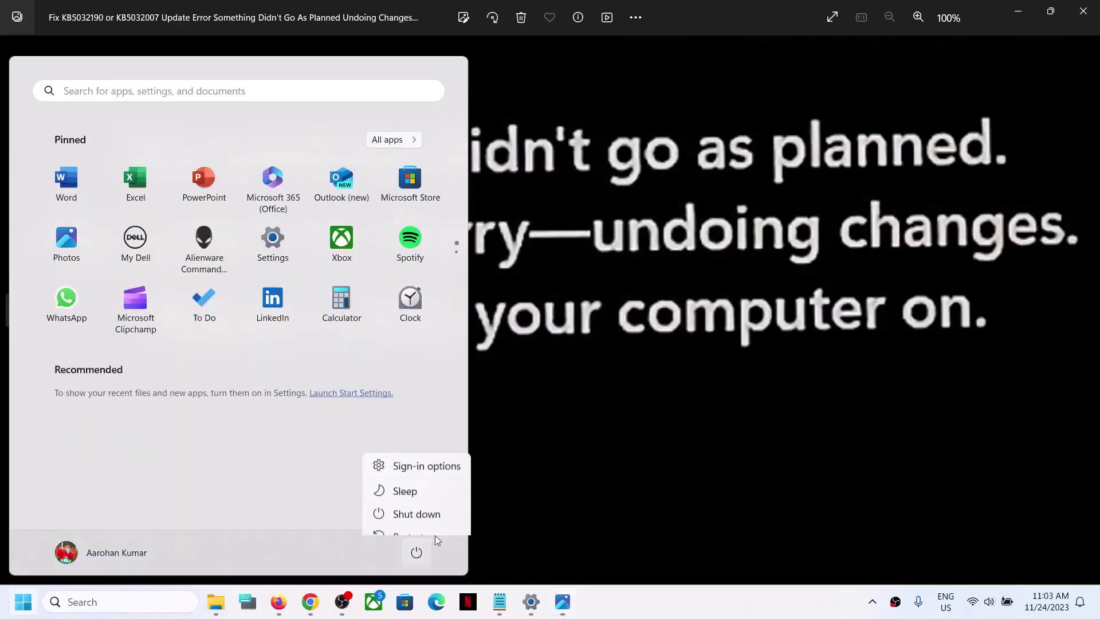
left_click(734, 399)
left_click(709, 379)
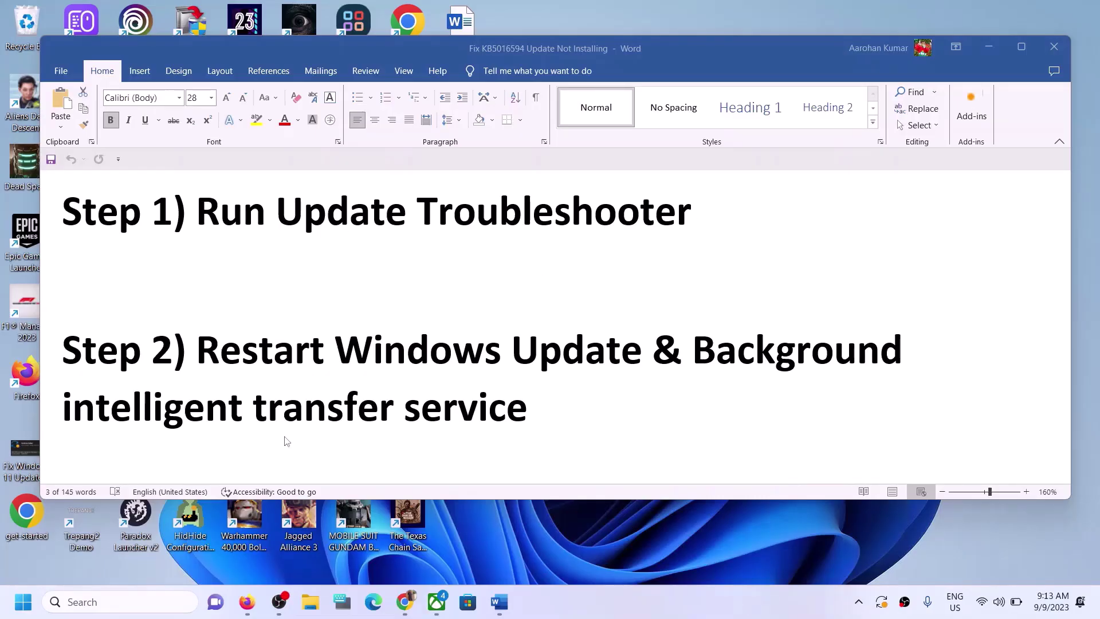
Run the Windows Update troubleshooter from Settings > System > Troubleshoot > Other troubleshooters
left_click(14, 609)
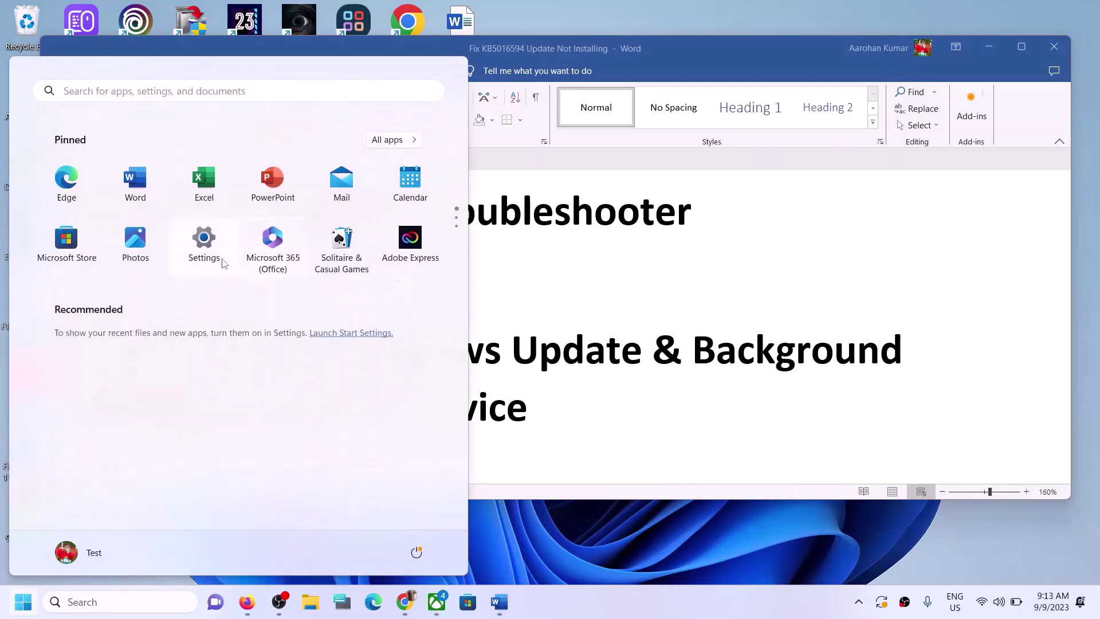
left_click(205, 246)
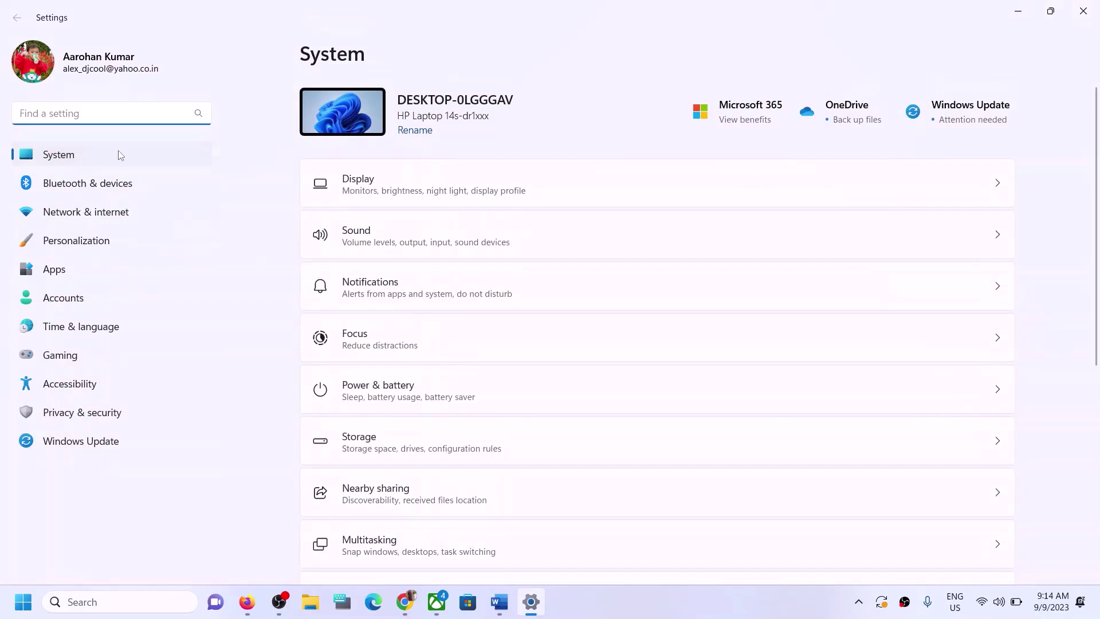
scroll(535, 376, "down", 5)
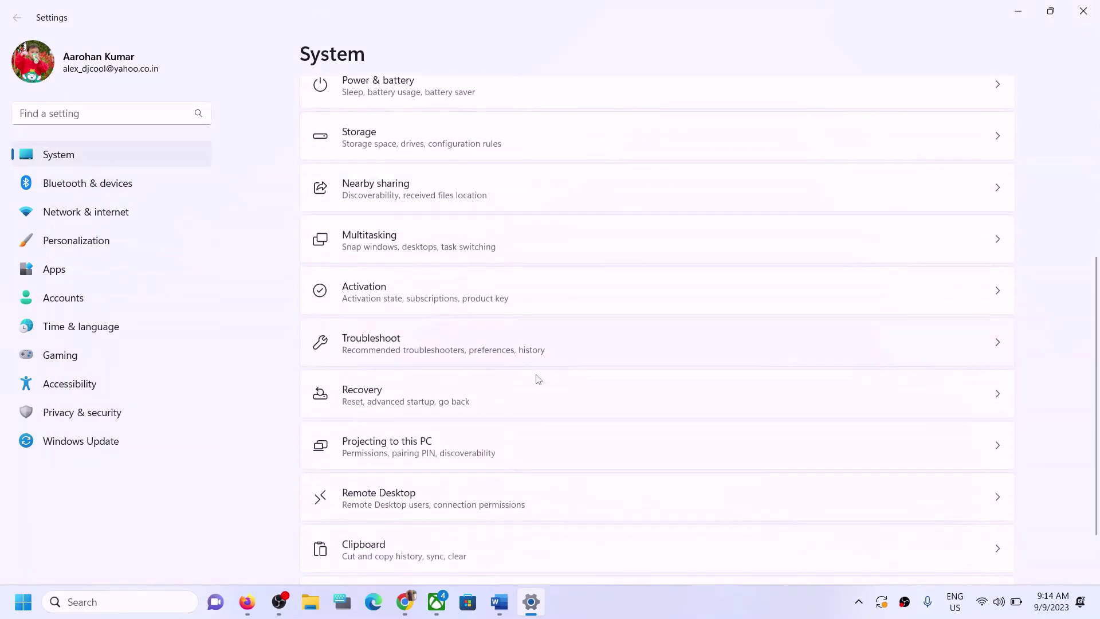
left_click(401, 354)
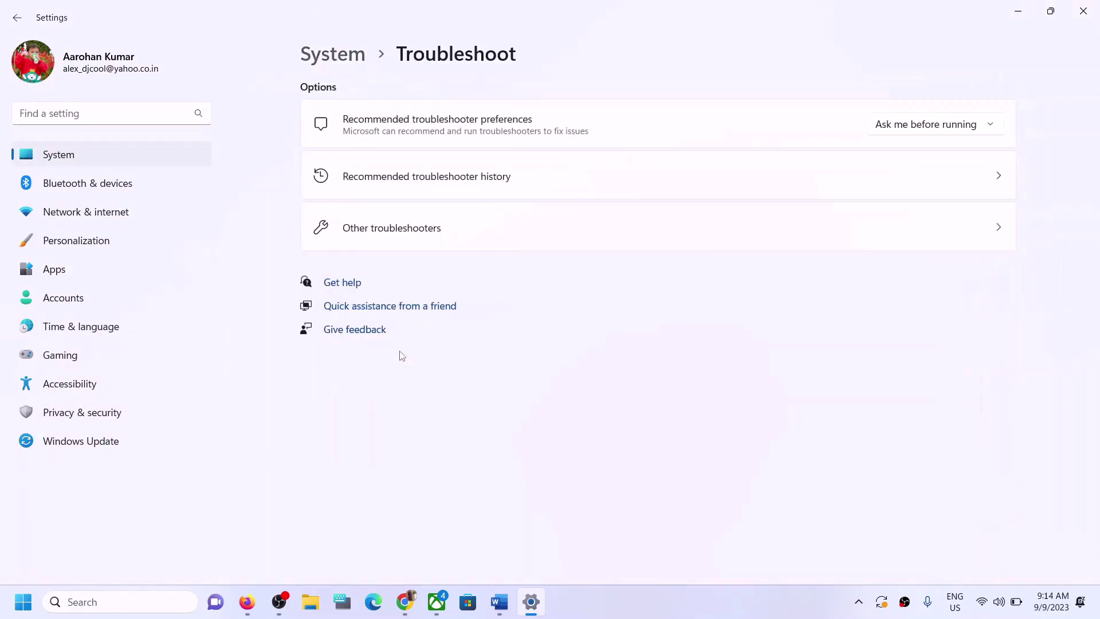
left_click(456, 229)
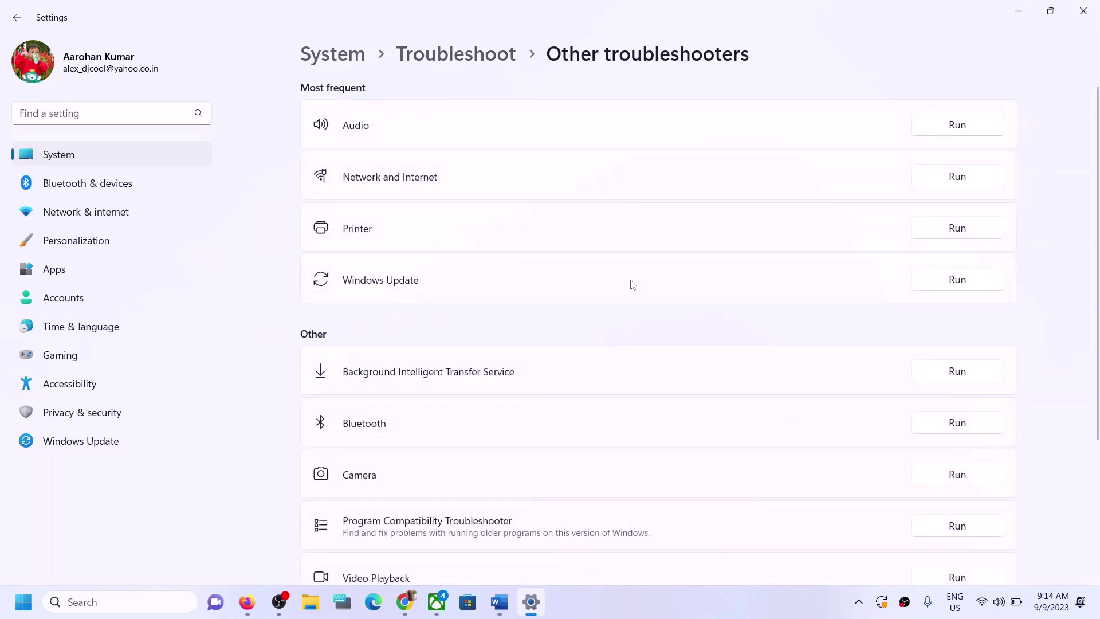
left_click(968, 280)
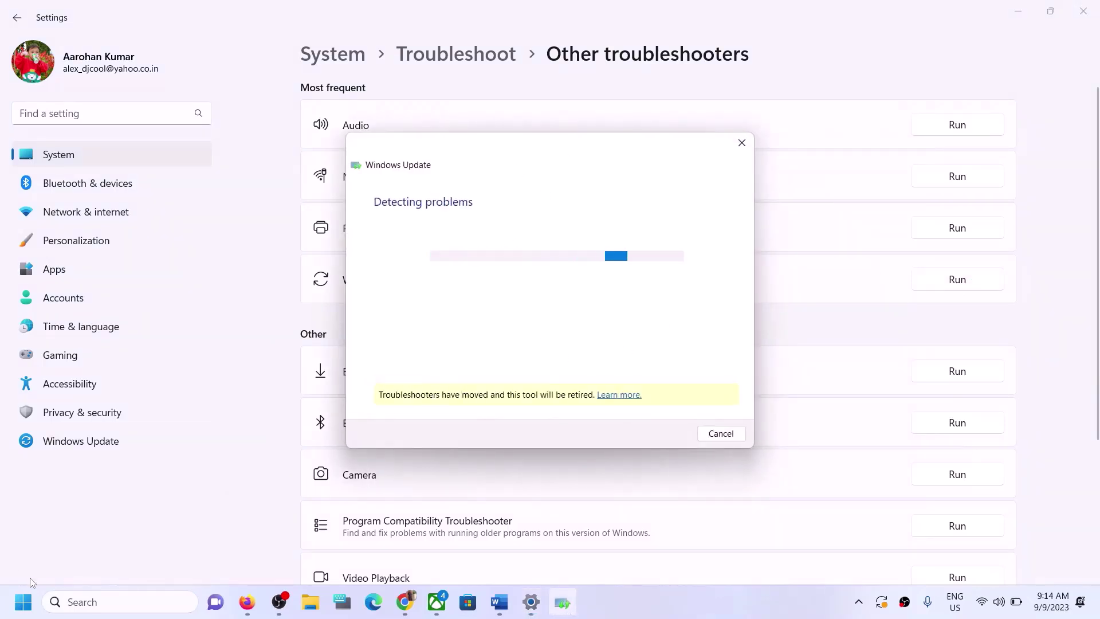
Show the Start menu's power options, then dismiss them without choosing any
left_click(23, 601)
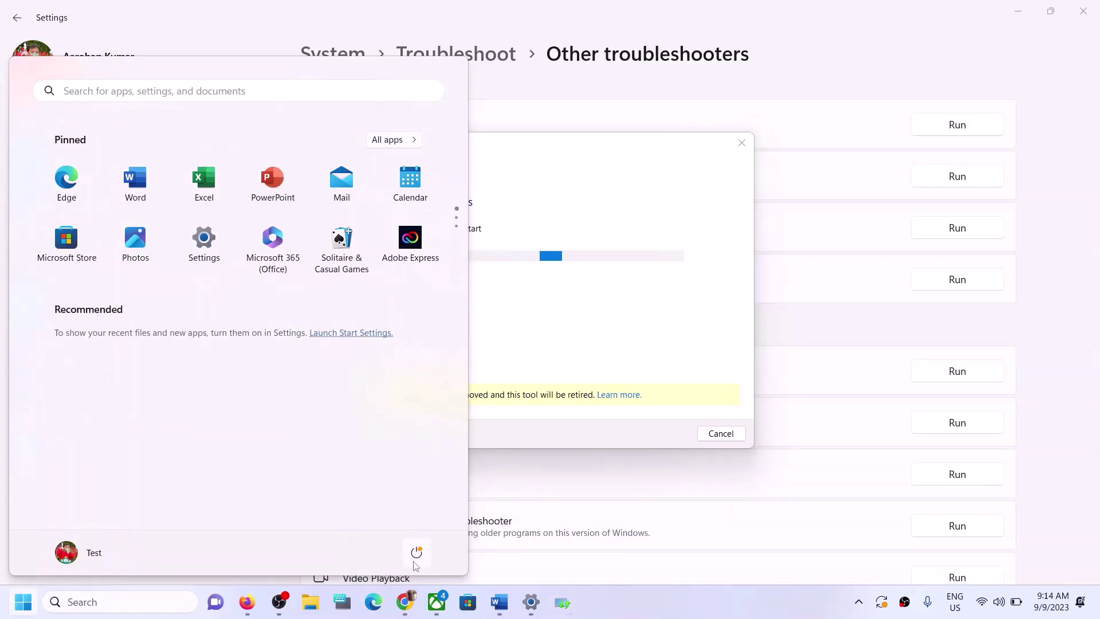
left_click(416, 551)
key("Escape")
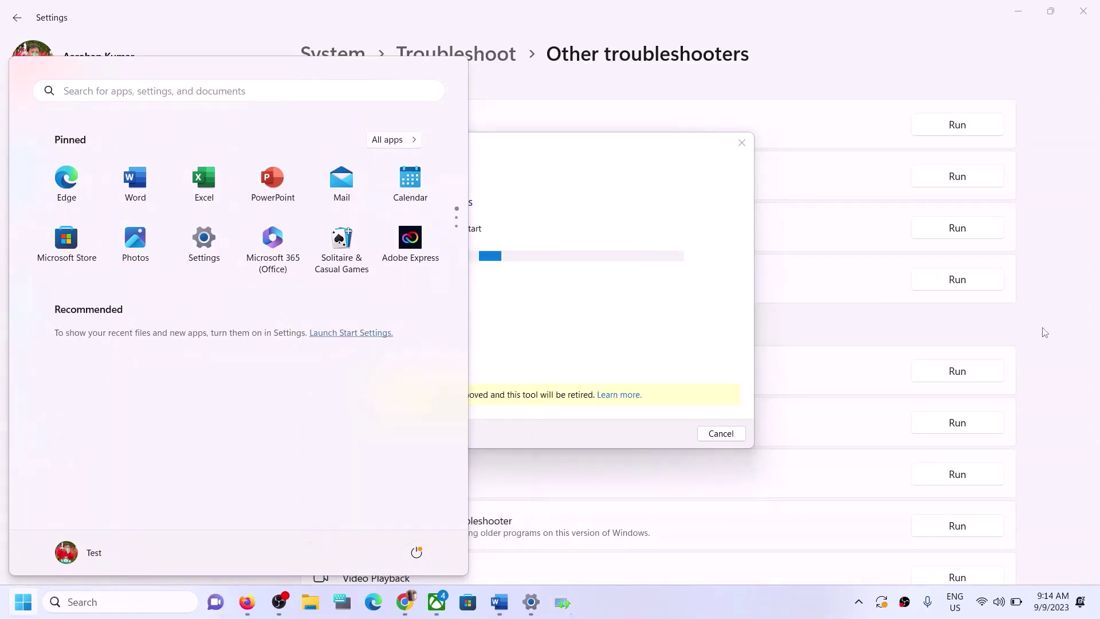
left_click(1053, 333)
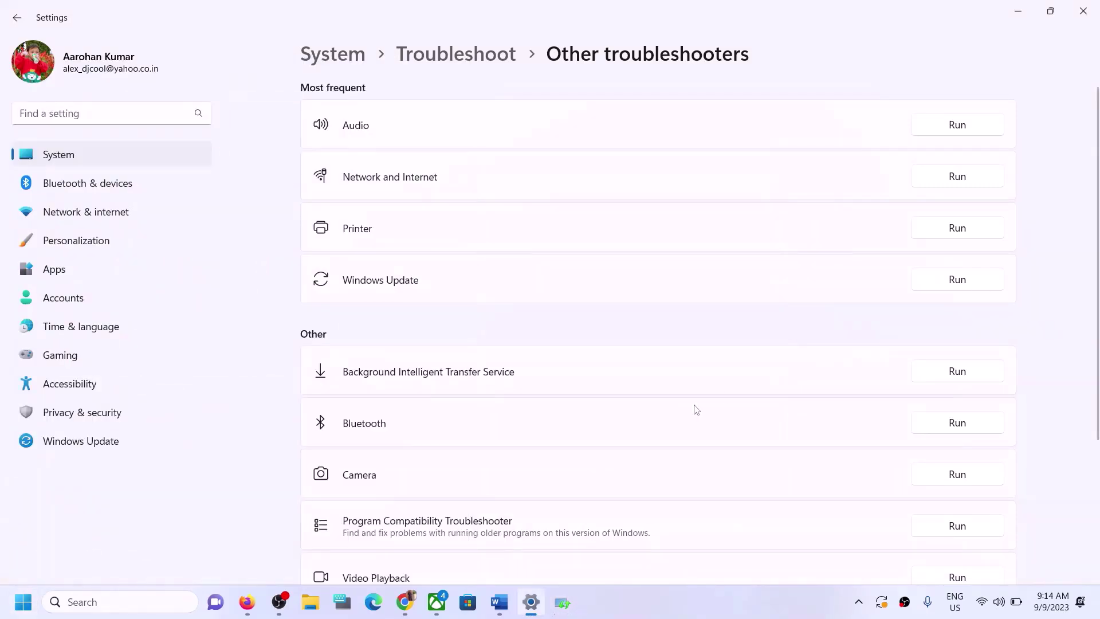
Highlight Word's Step 2 text on restarting update services, then launch the Services app
left_click(554, 580)
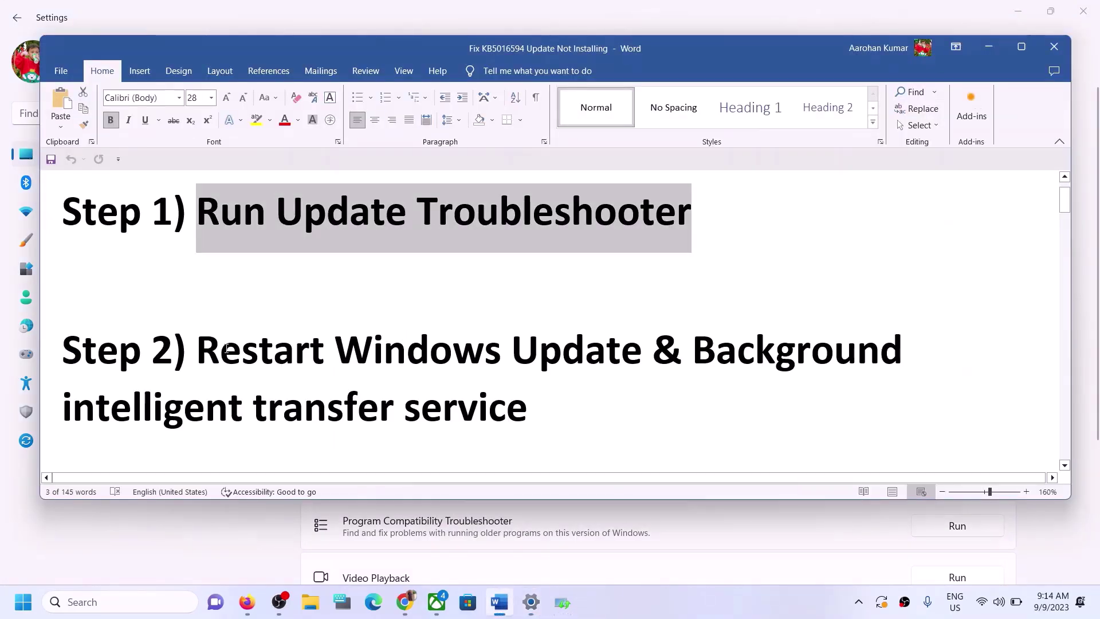
left_click_drag(198, 351, 527, 409)
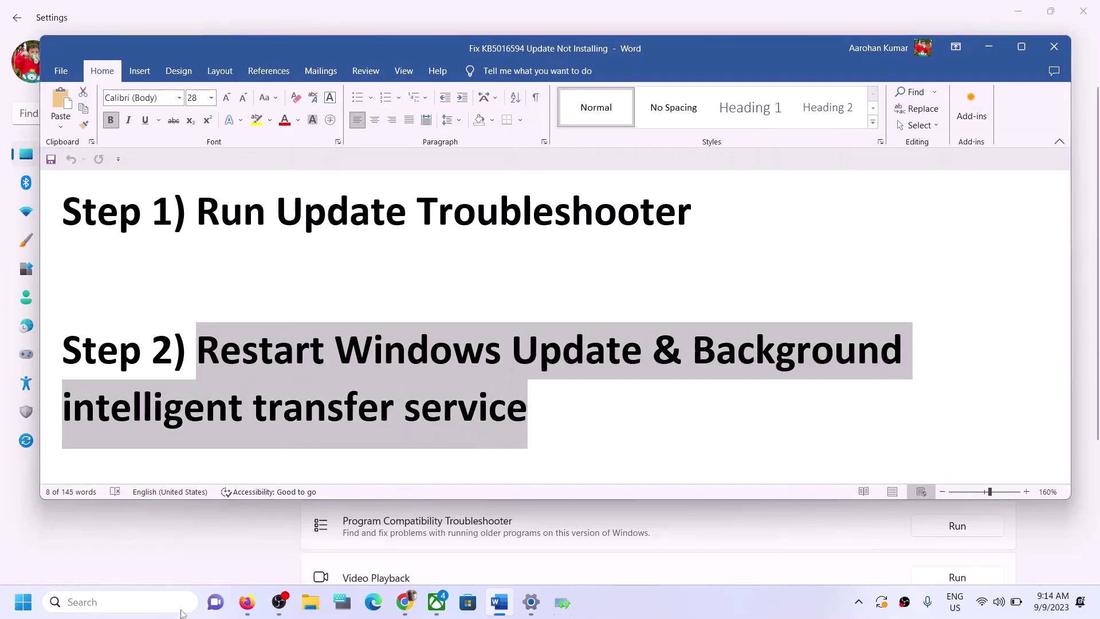
left_click(182, 610)
type("ervices")
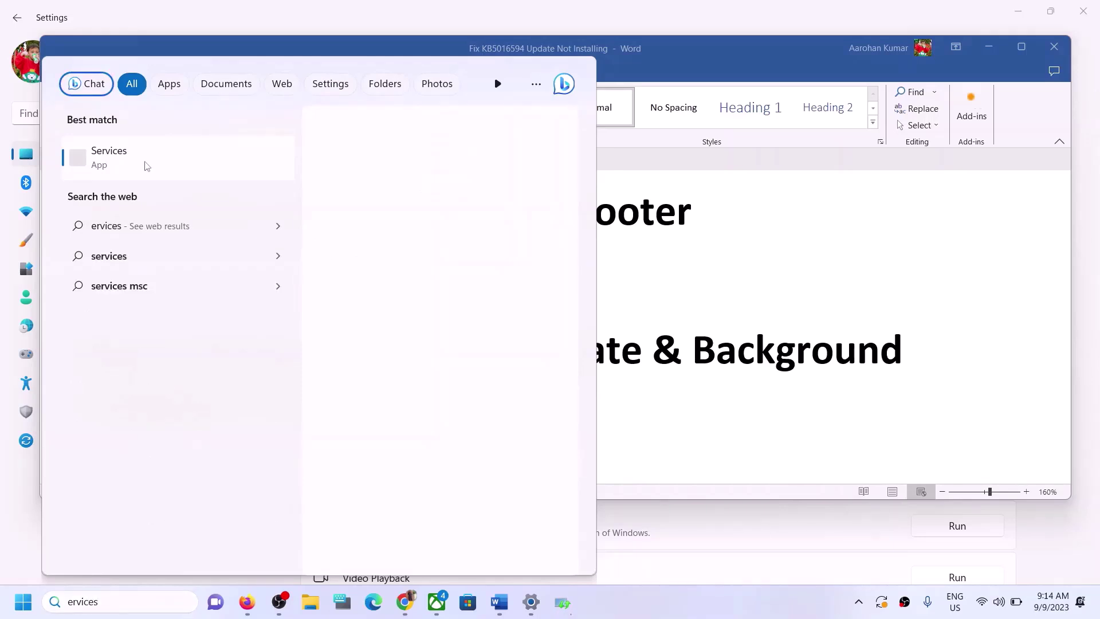
key("Return")
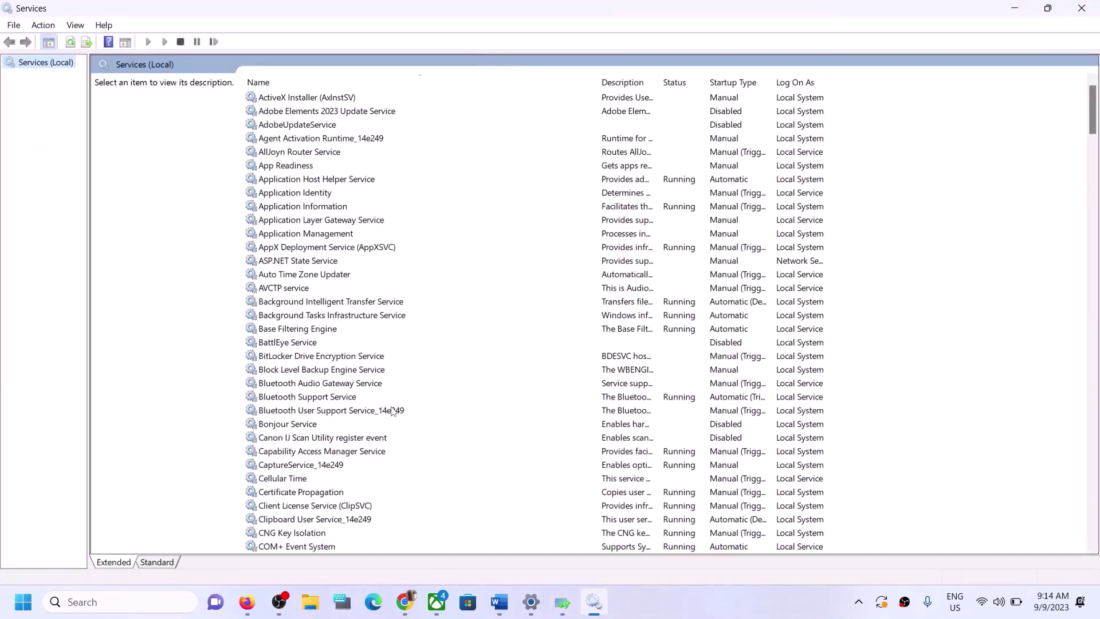
Set the Windows Update service's startup type to Automatic and restart the service
left_click(391, 410)
key("w")
scroll(381, 472, "down", 6)
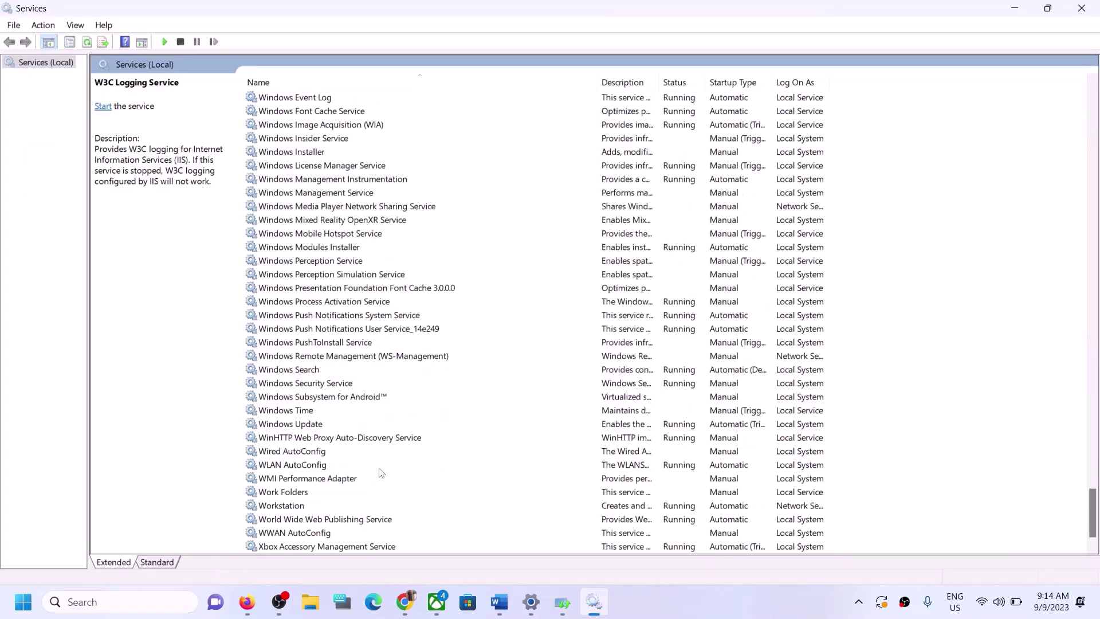
scroll(381, 472, "down", 1)
left_click(301, 385)
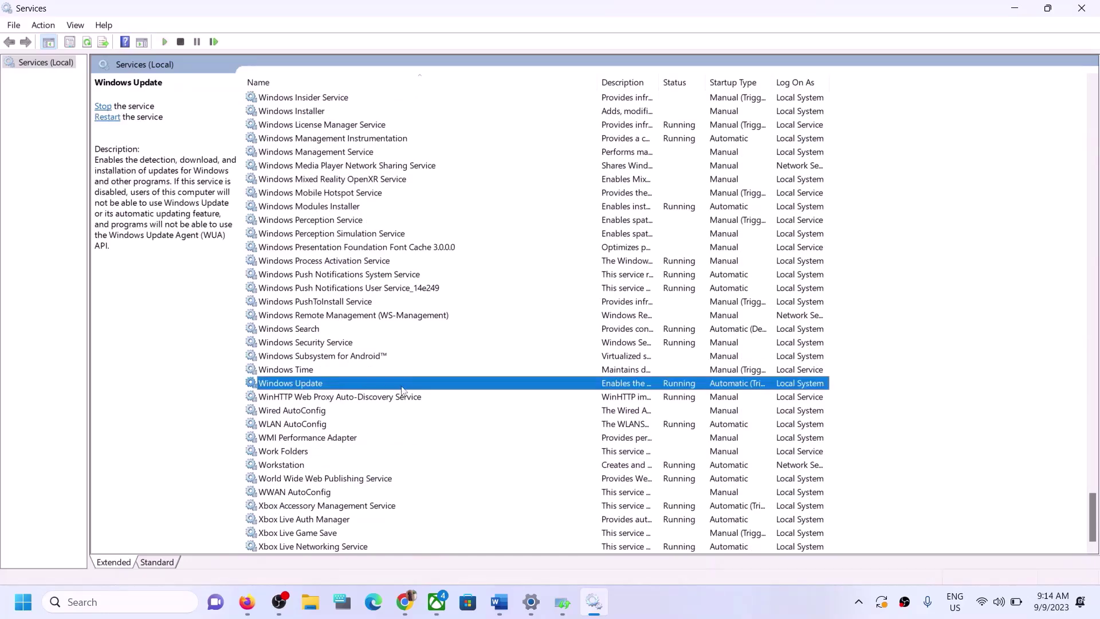
double_click(350, 388)
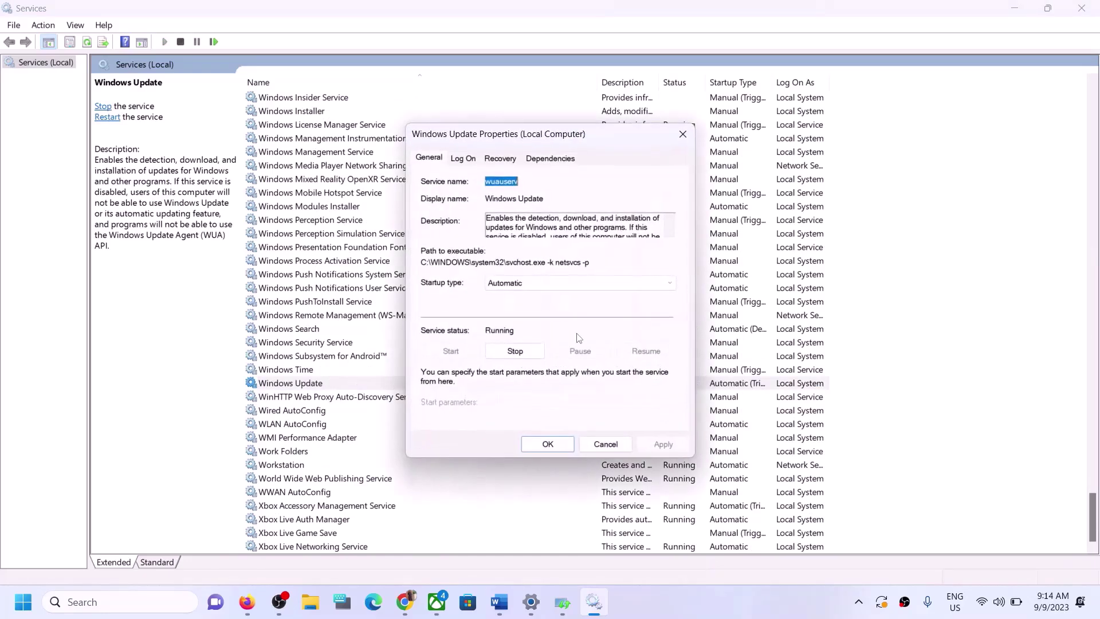
left_click(516, 283)
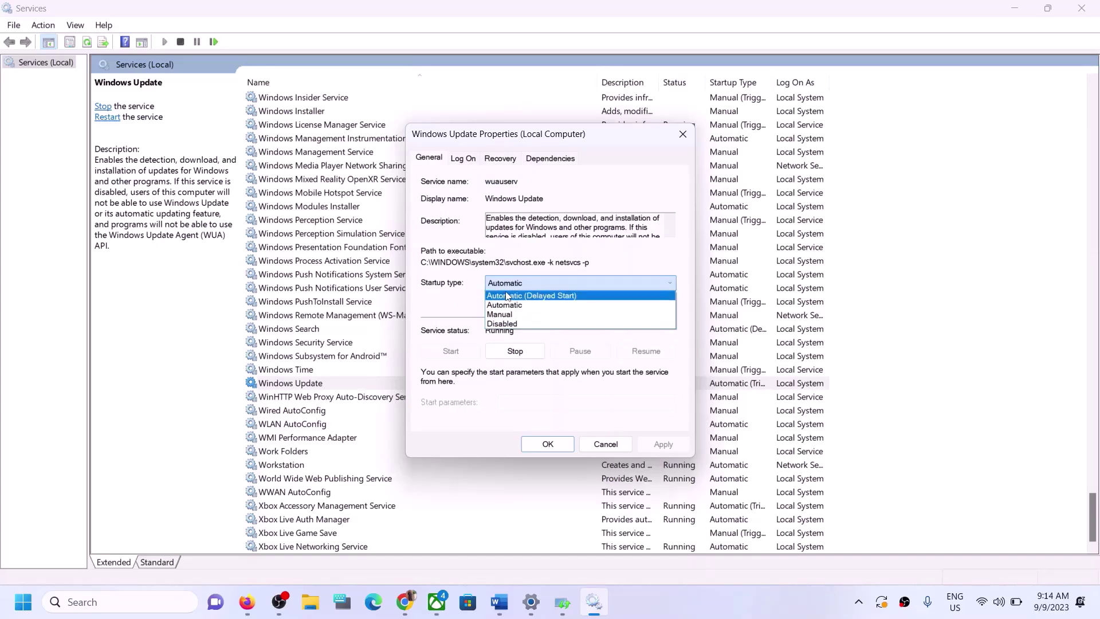
left_click(516, 305)
left_click(664, 444)
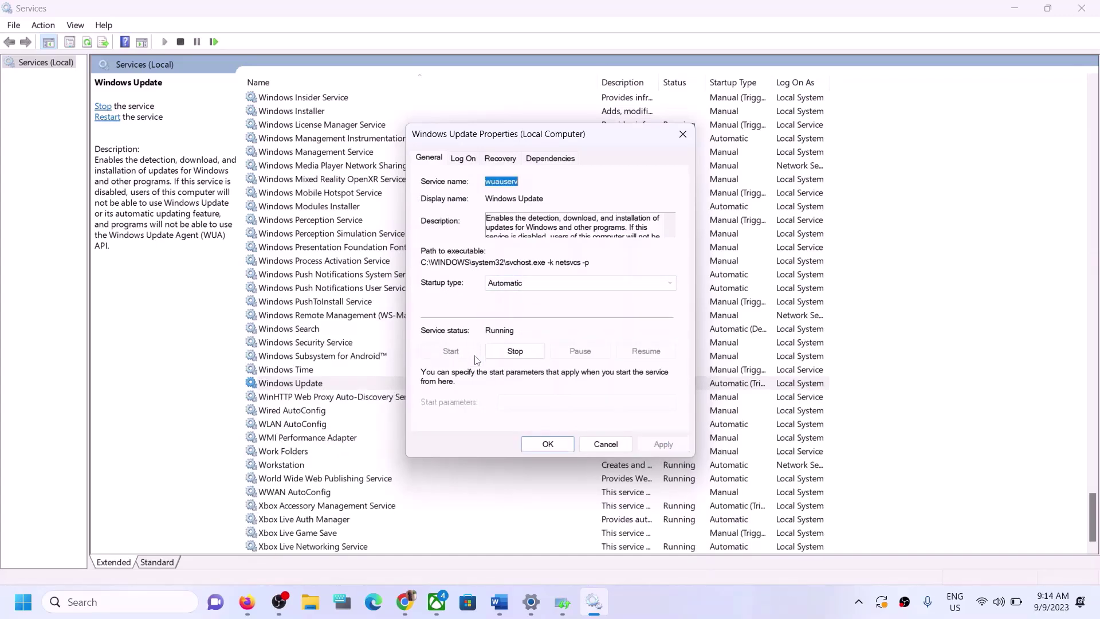
left_click(548, 445)
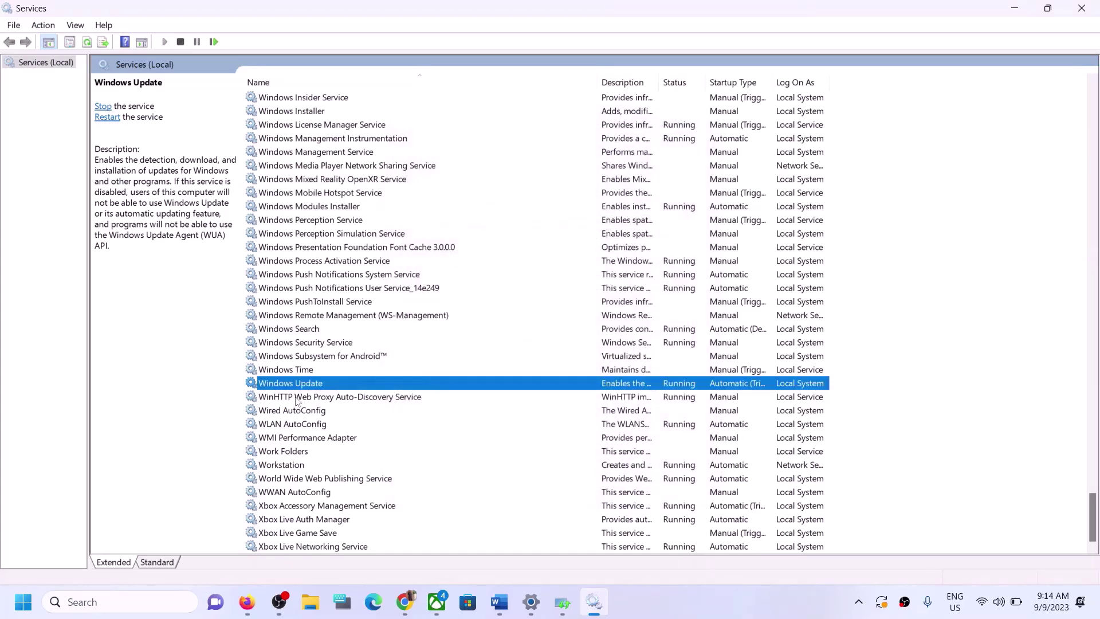
right_click(316, 382)
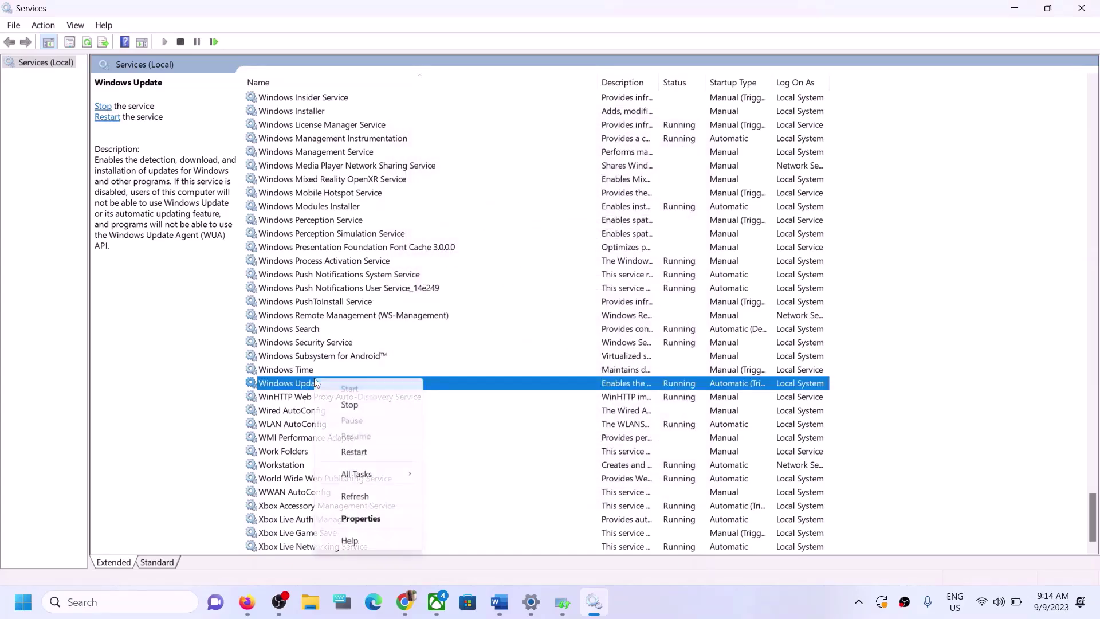
left_click(363, 453)
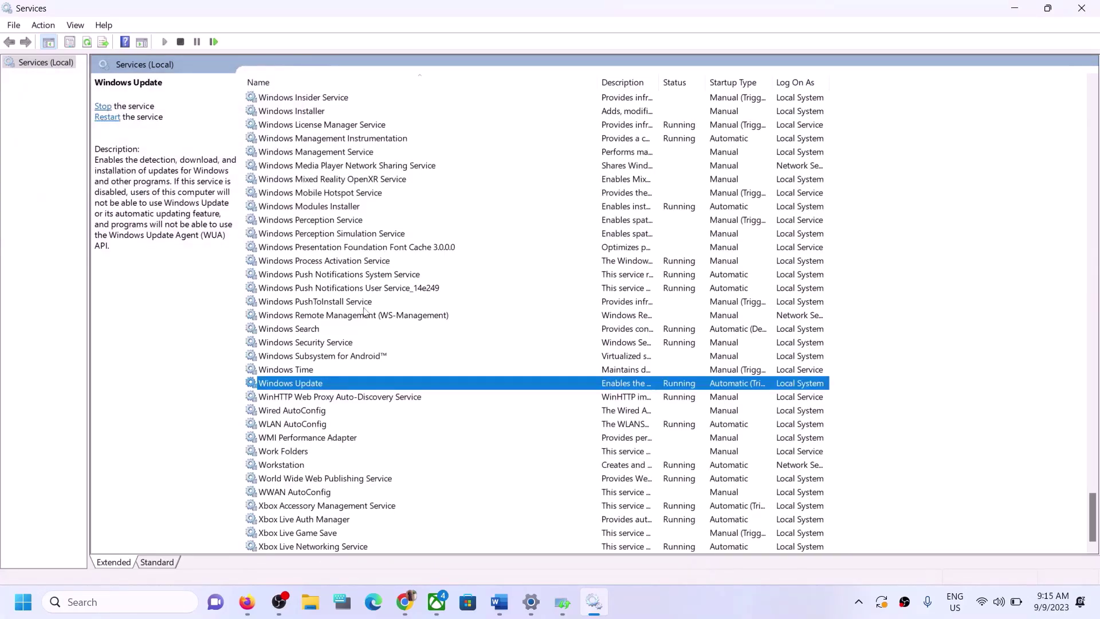
Set Background Intelligent Transfer Service to Automatic startup and restart it
left_click(351, 319)
key("b")
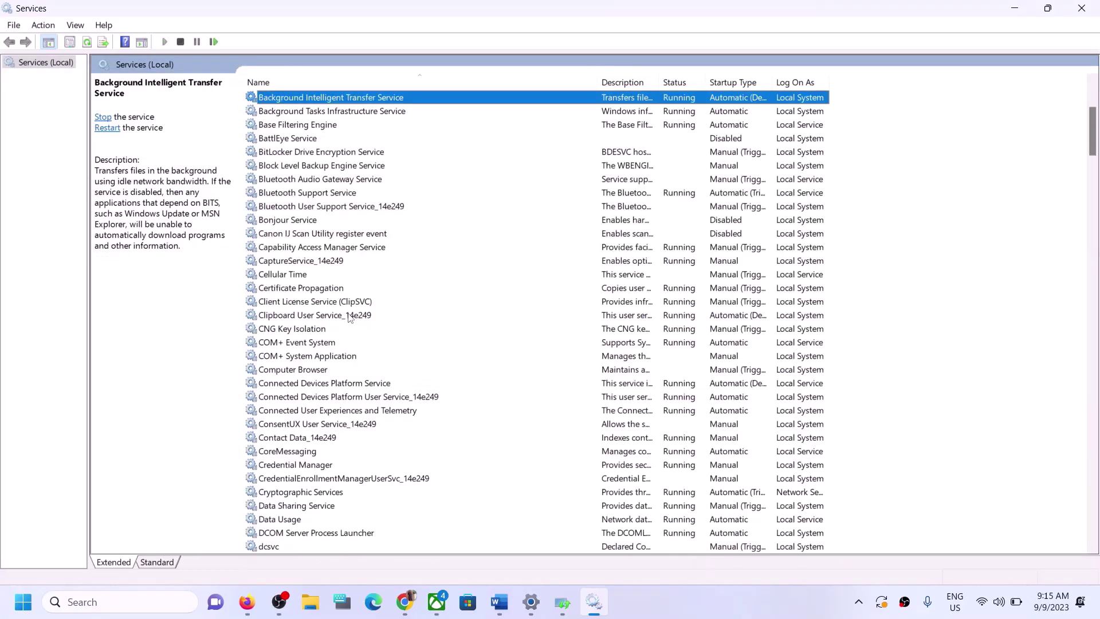
scroll(458, 270, "up", 3)
double_click(376, 223)
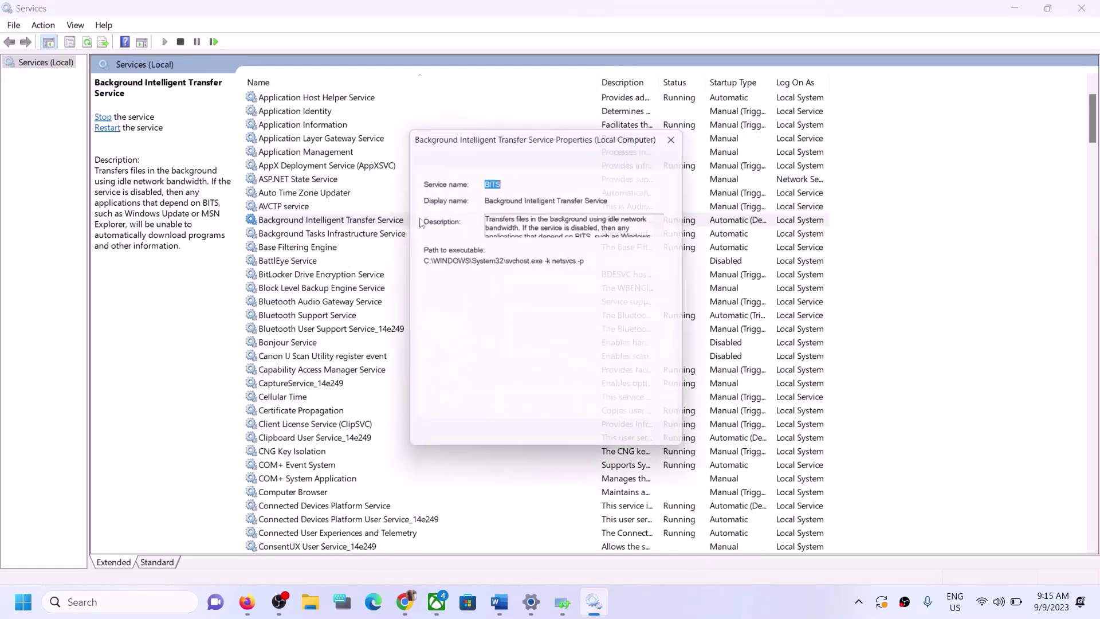
left_click(523, 284)
left_click(522, 307)
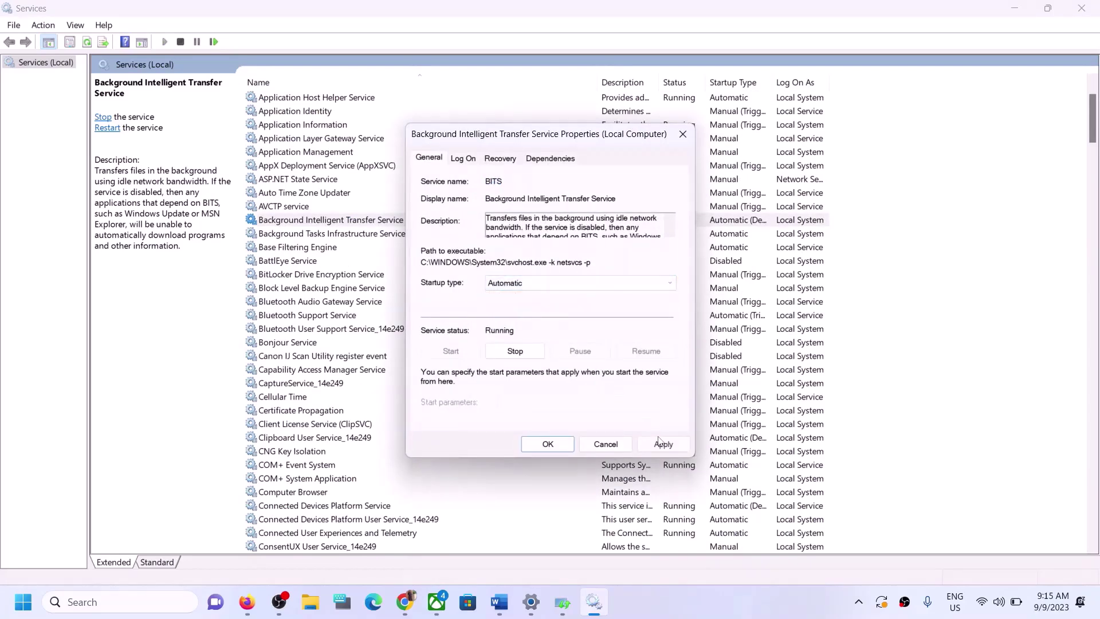
left_click(663, 444)
left_click(543, 444)
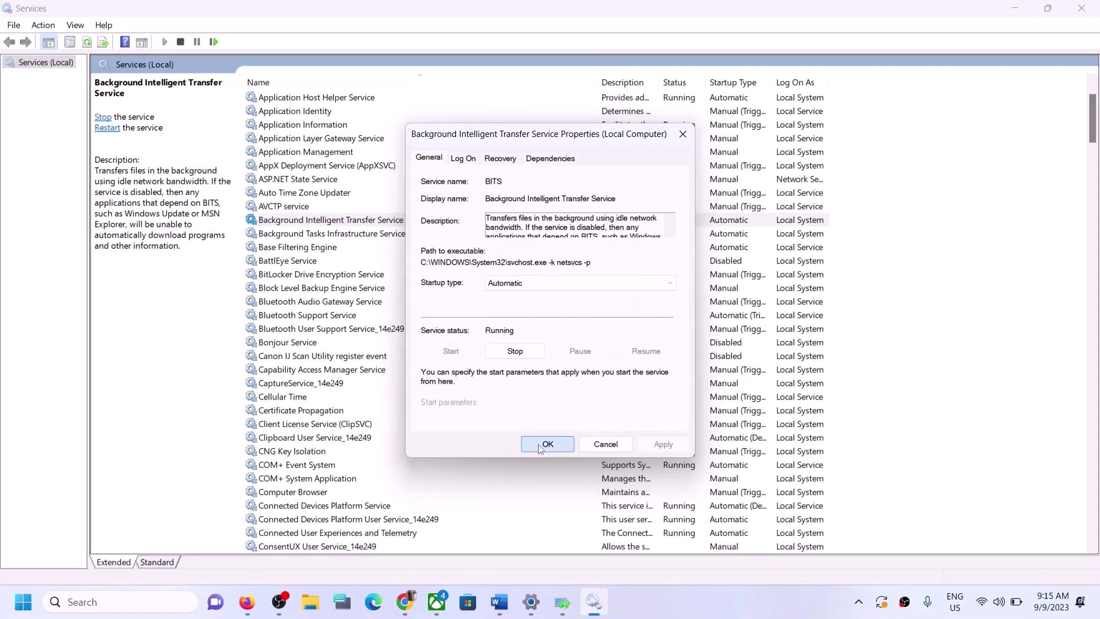
right_click(403, 225)
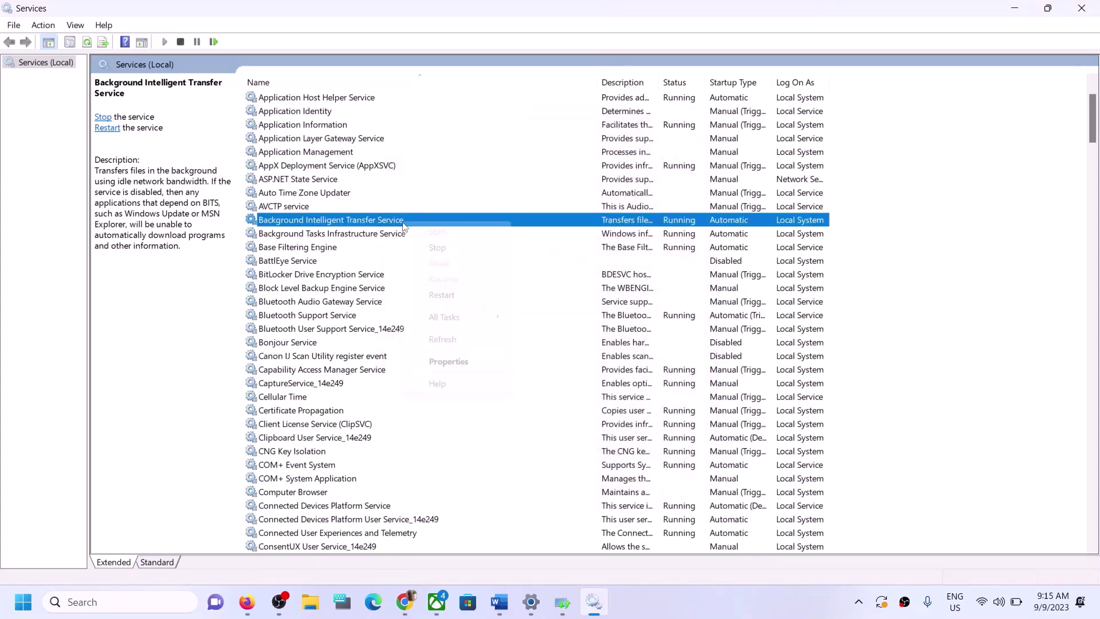
left_click(462, 294)
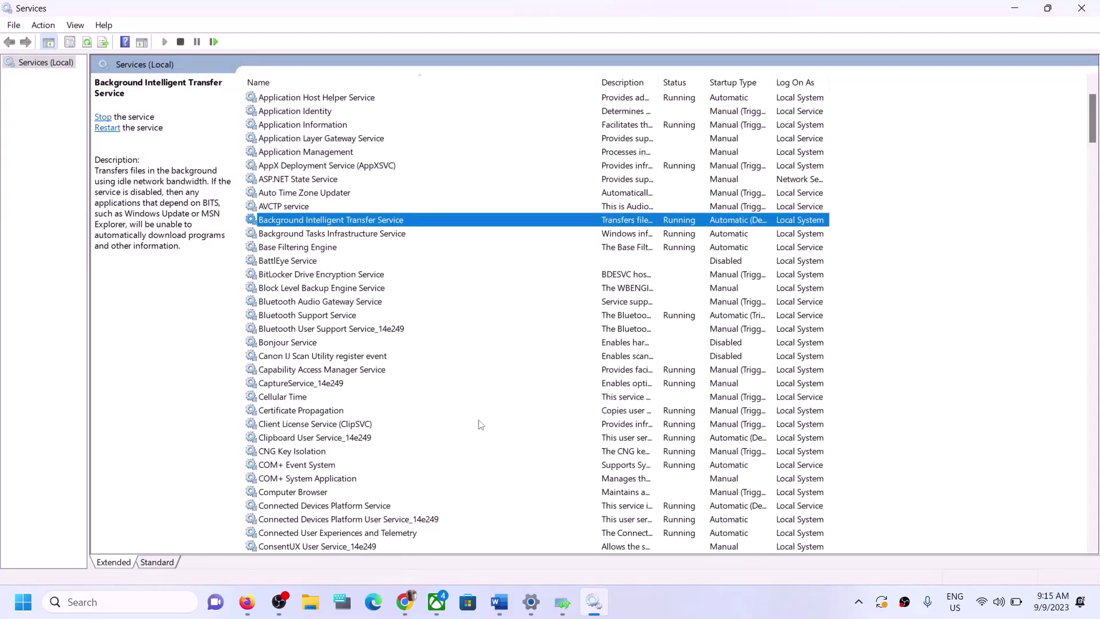
Select the Step 3 Windows 11 download link in Word and open a new Chrome window
left_click(513, 601)
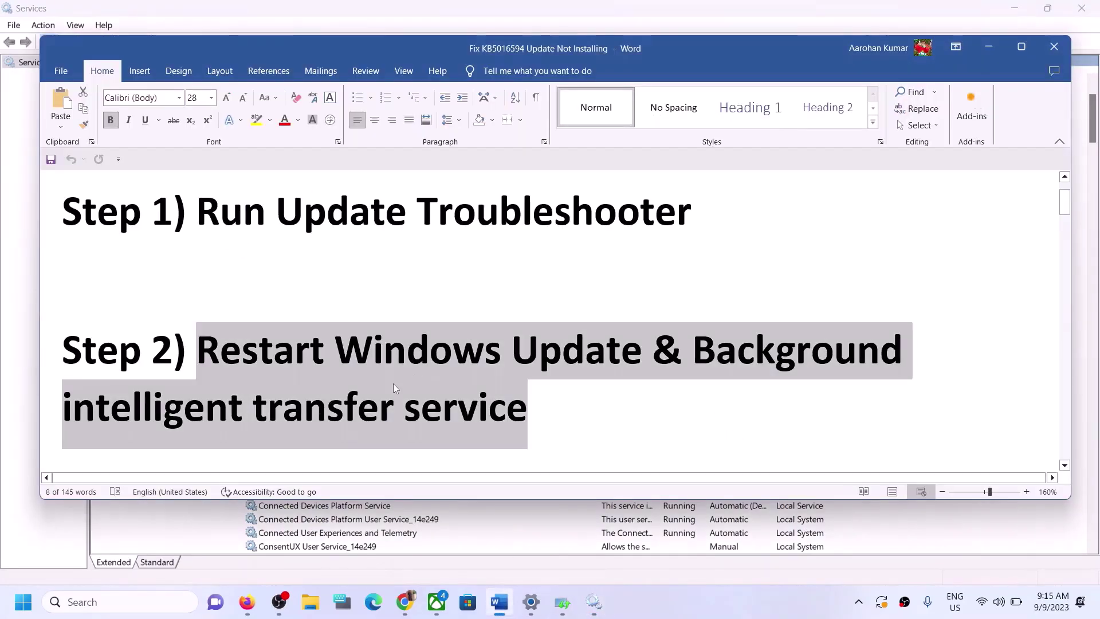
scroll(393, 383, "down", 3)
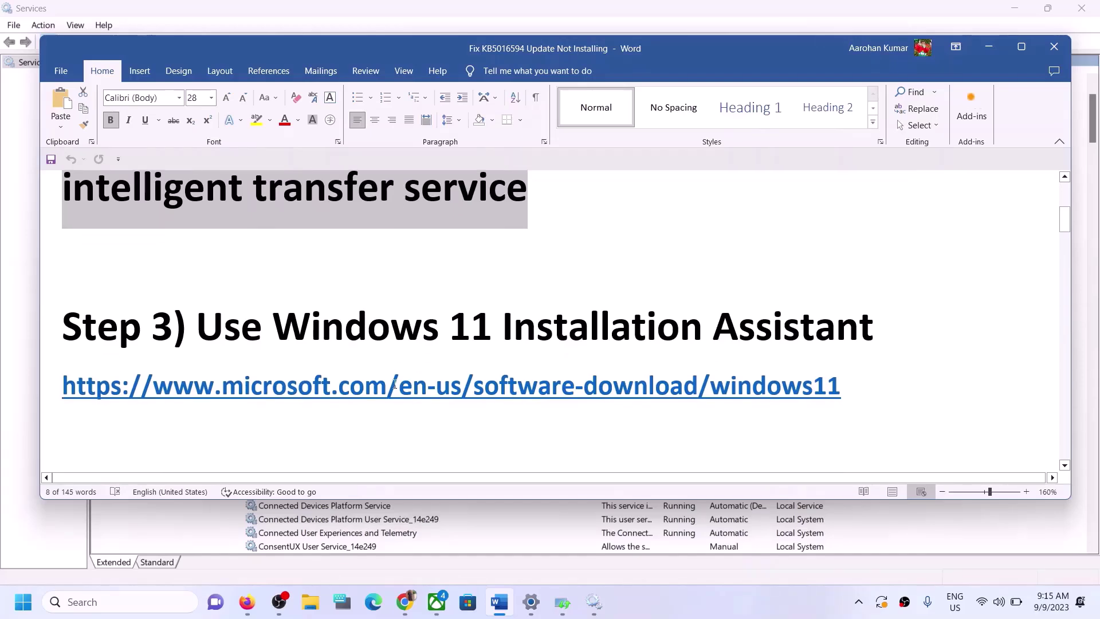
left_click_drag(207, 327, 824, 334)
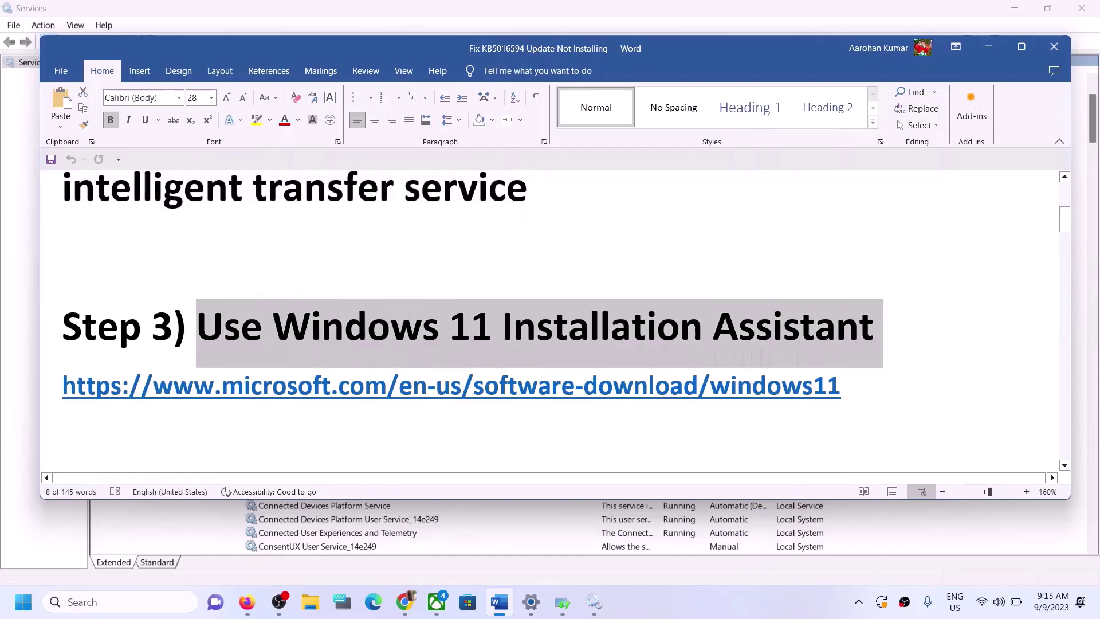
left_click_drag(853, 388, 322, 412)
key("ctrl+c")
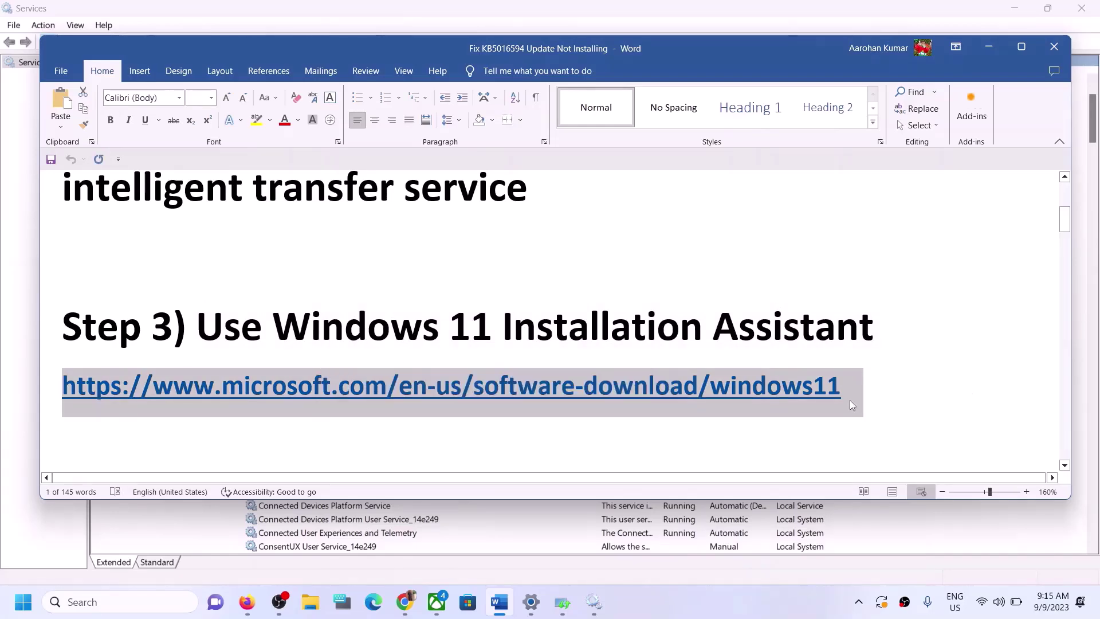
right_click(399, 602)
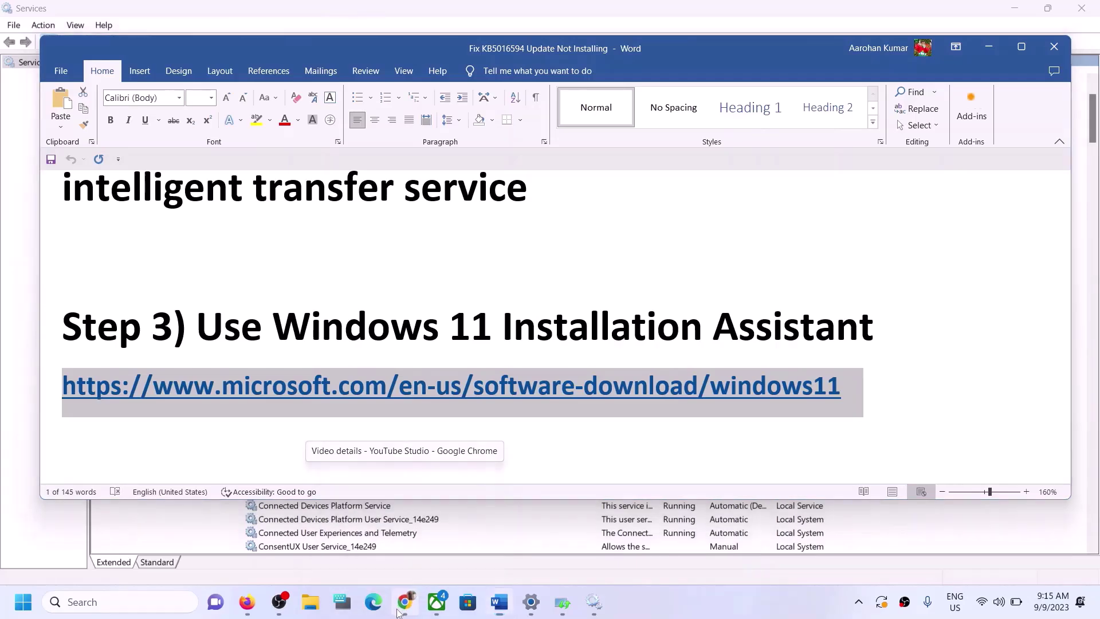
left_click(366, 517)
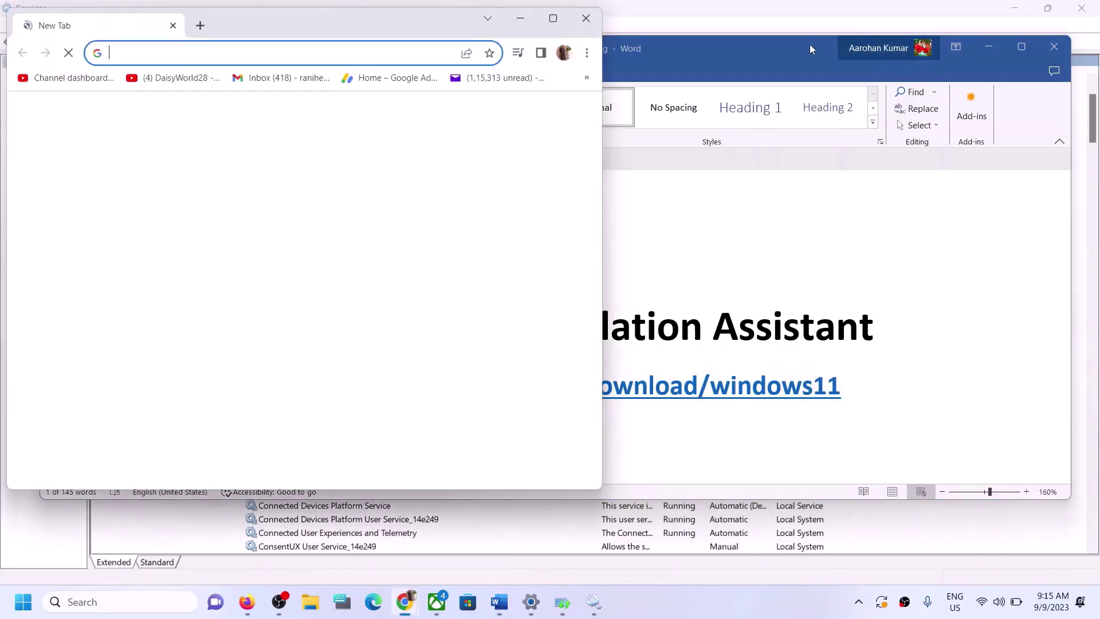
Load the Windows 11 download page from the pasted link and expand Before you begin
key("ctrl+v")
key("Return")
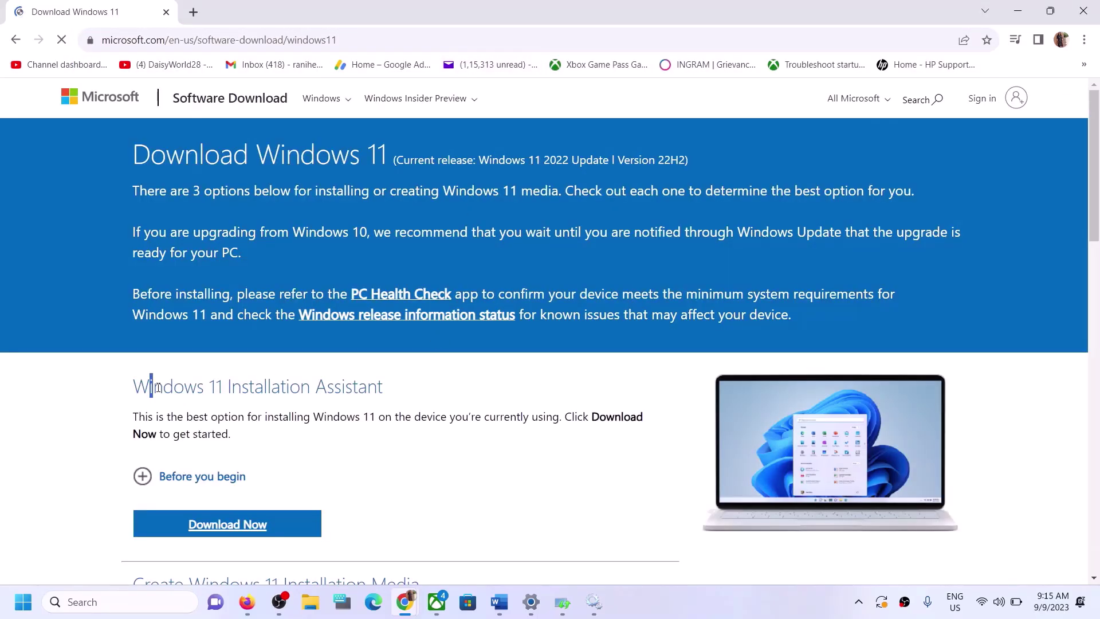
left_click_drag(158, 387, 326, 422)
scroll(298, 401, "down", 3)
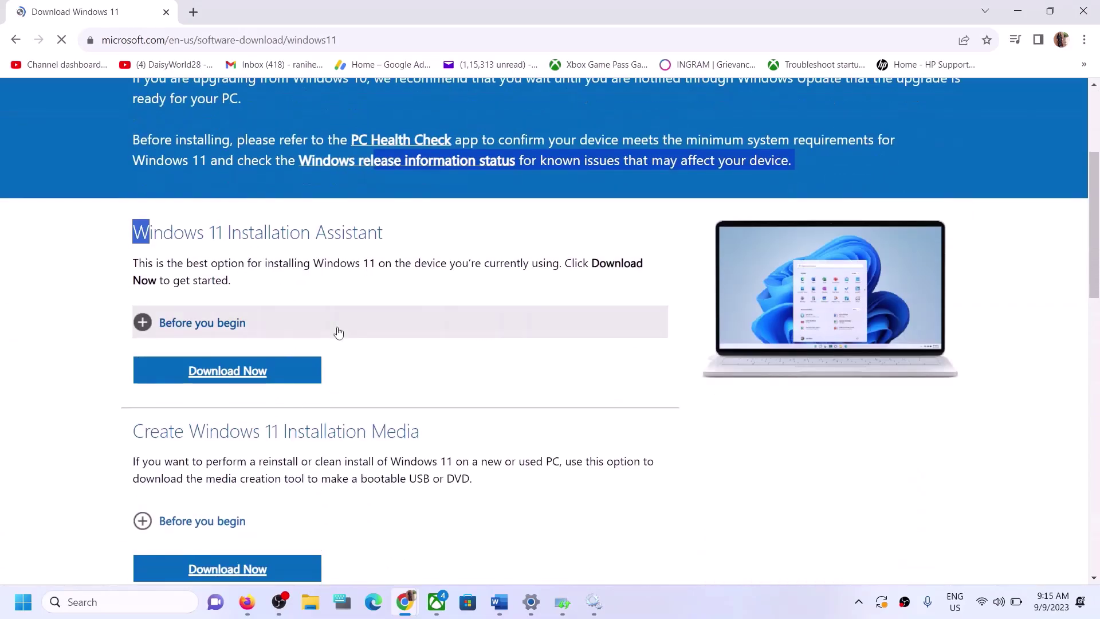
left_click(338, 332)
Download Windows11InstallationAssistant.exe from the Installation Assistant section and run it
scroll(263, 344, "down", 1)
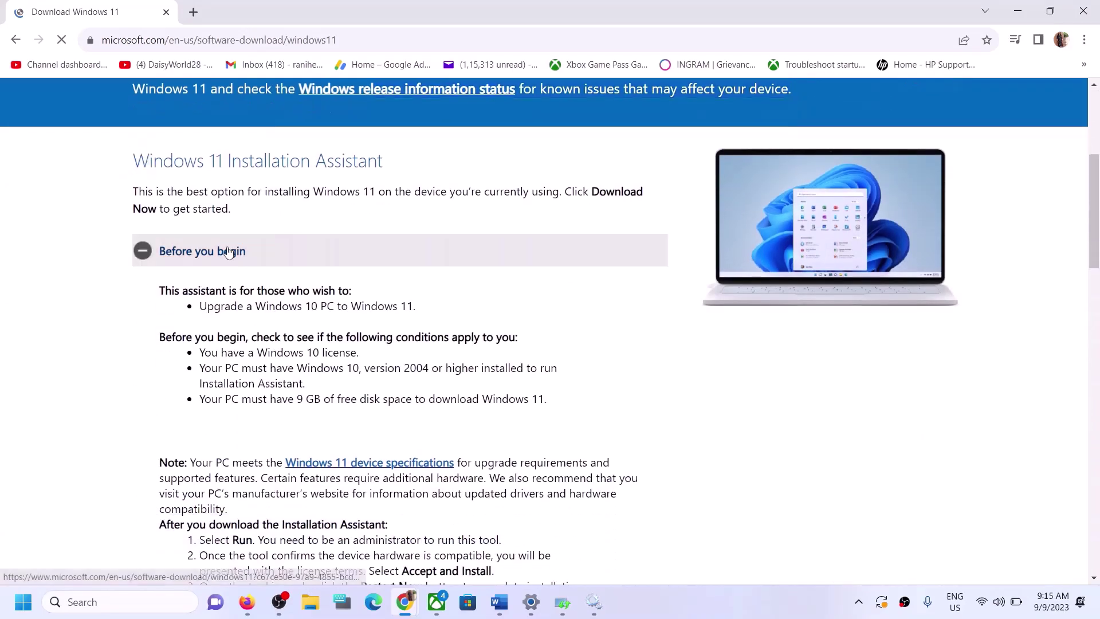
scroll(286, 321, "down", 2)
scroll(294, 328, "down", 4)
scroll(295, 309, "up", 4)
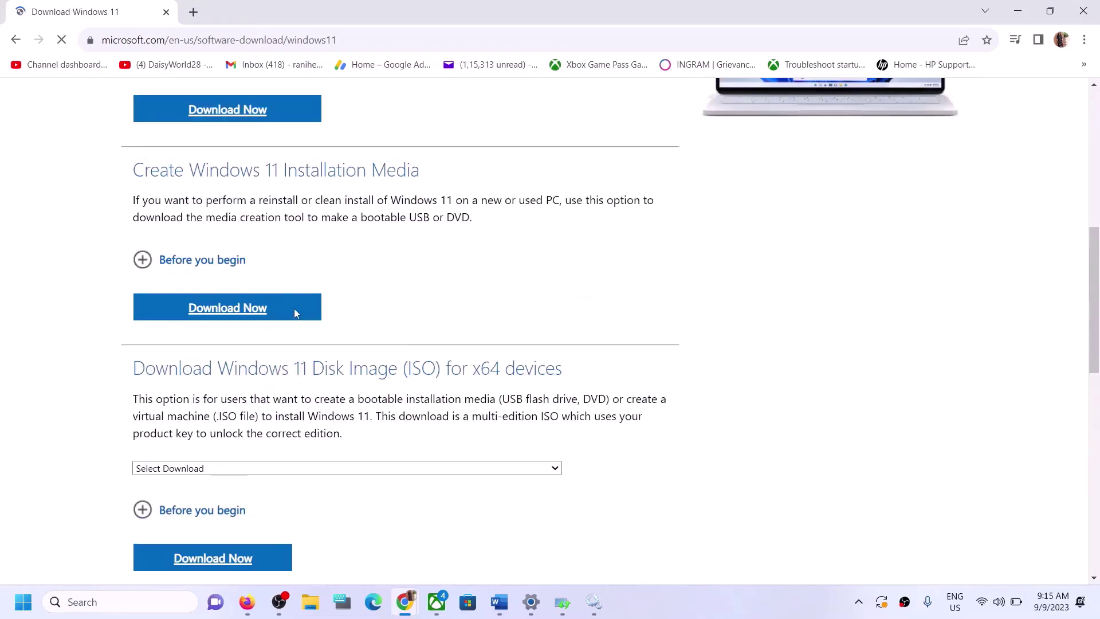
scroll(298, 275, "up", 3)
left_click(232, 331)
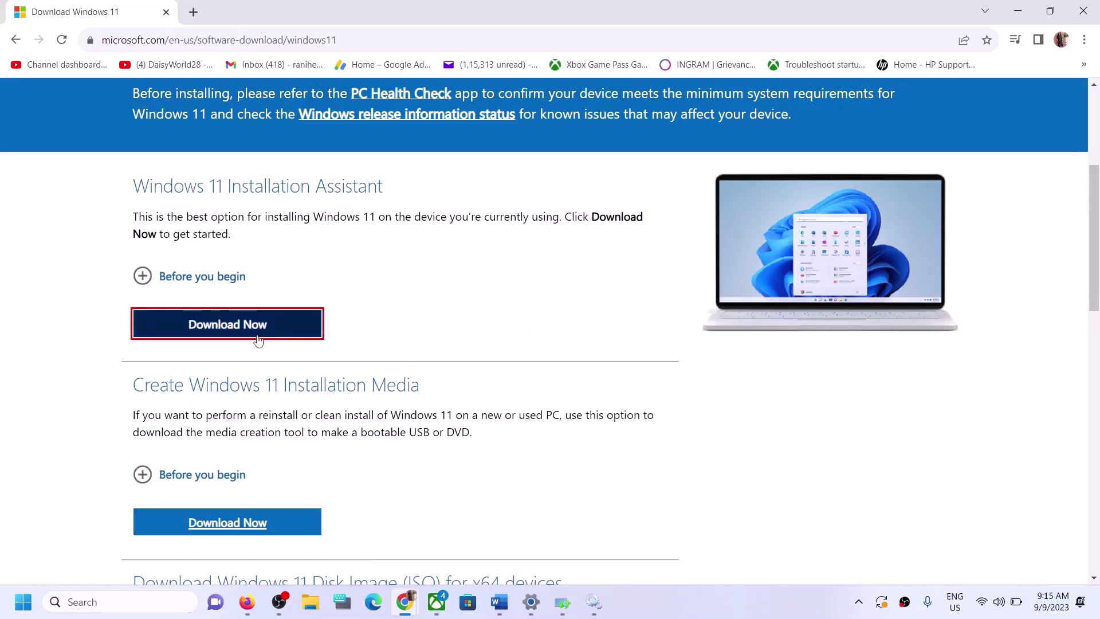
left_click(229, 323)
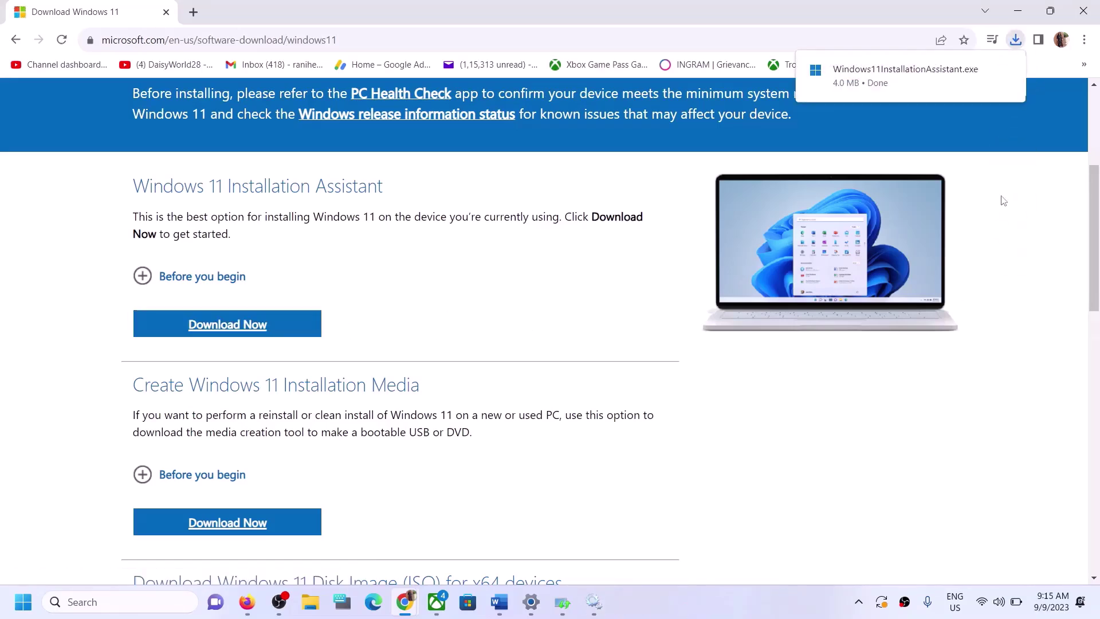
left_click(884, 80)
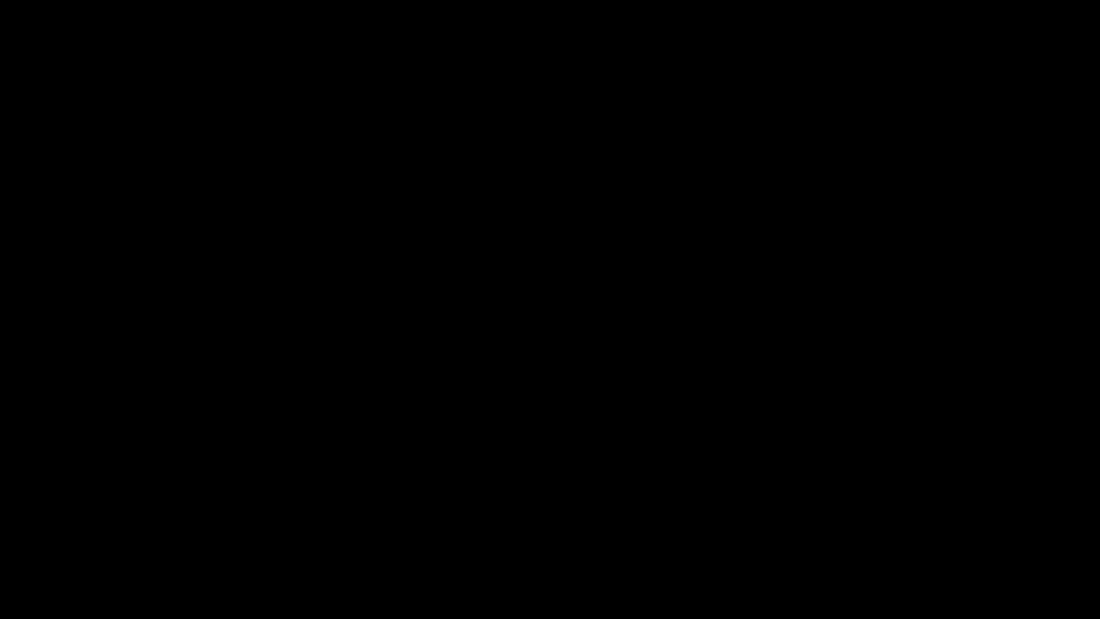
Allow the Installation Assistant through UAC and accept the licence terms to start installing
left_click(502, 428)
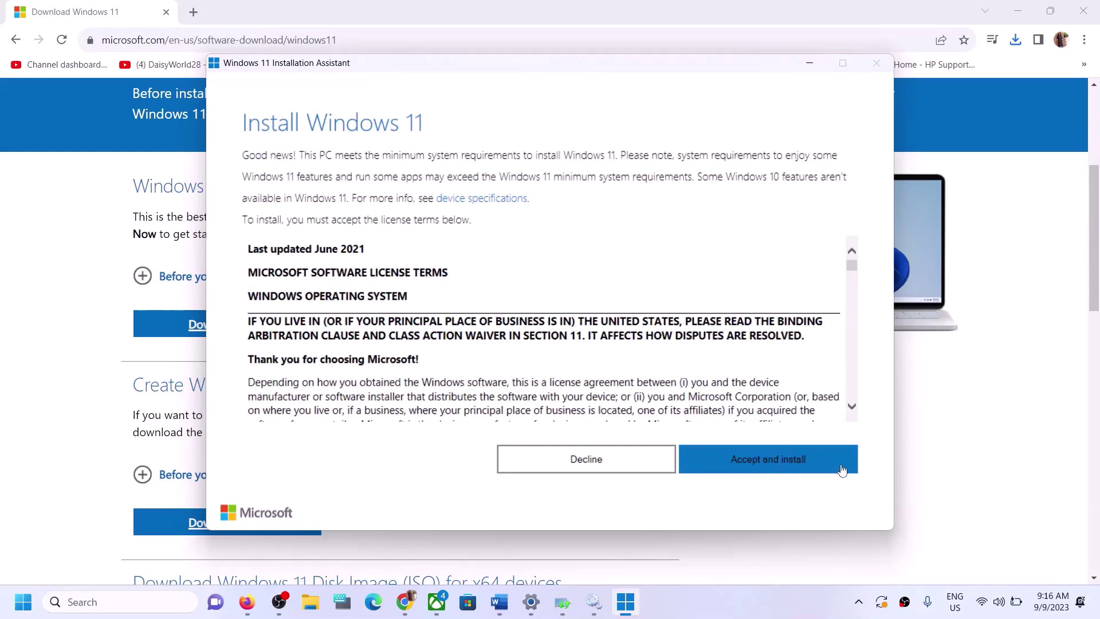
left_click(777, 465)
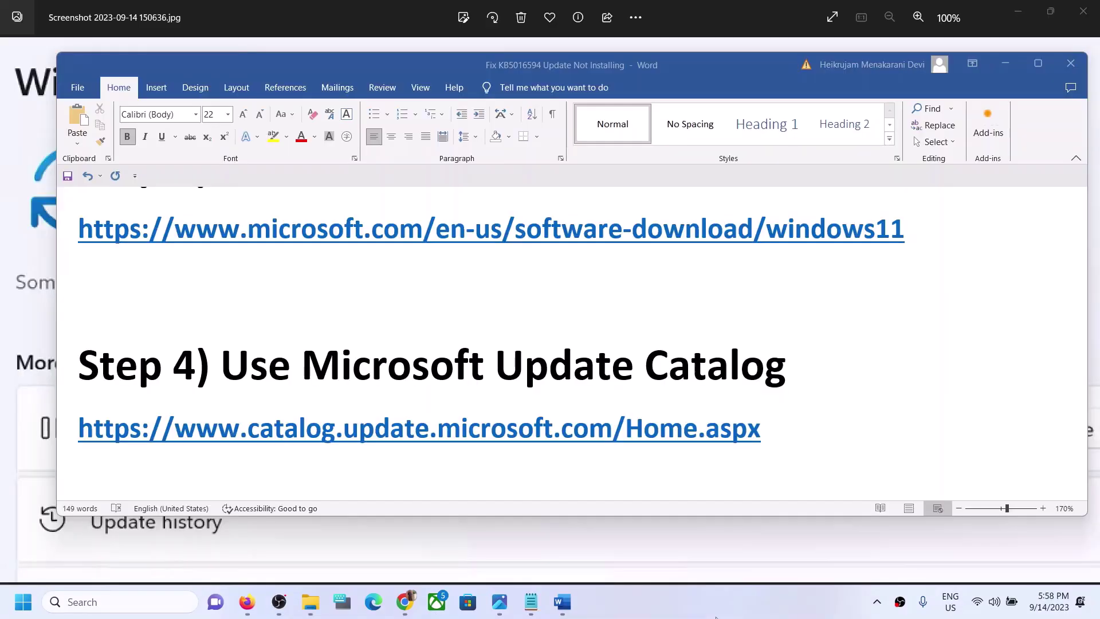
Copy the Microsoft Update Catalog link from Word's Step 4
left_click(221, 367)
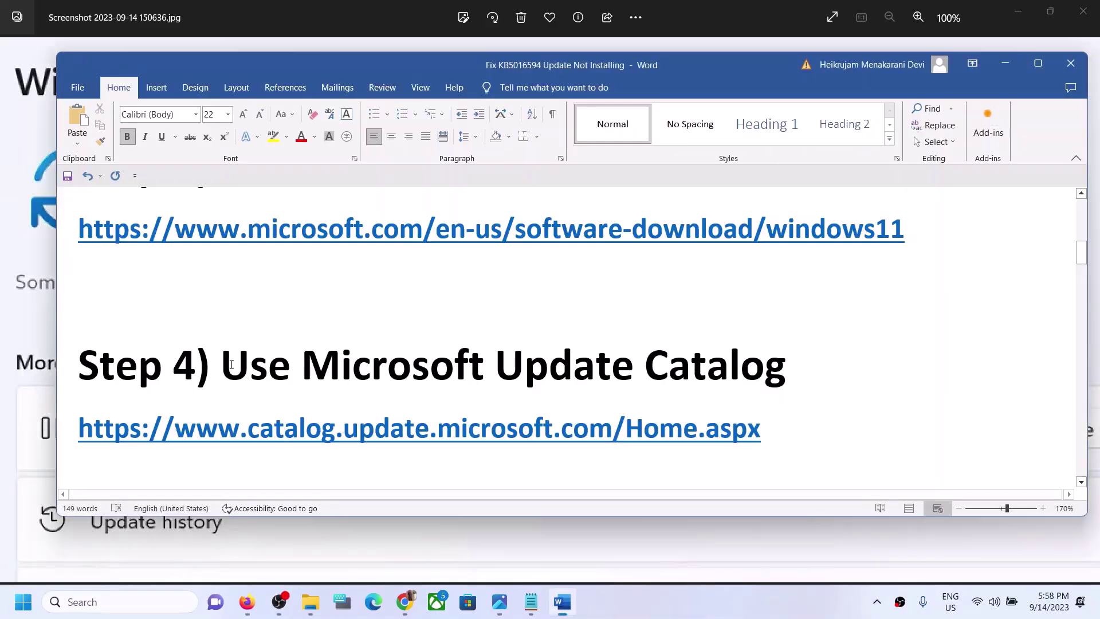
left_click_drag(221, 366, 785, 369)
triple_click(780, 431)
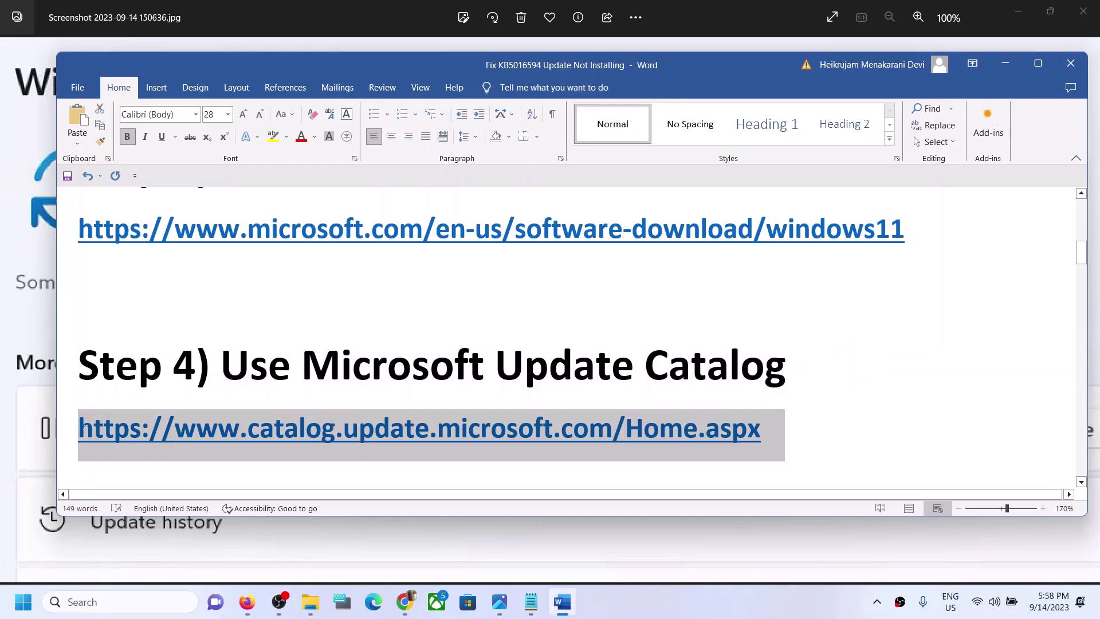
right_click(195, 431)
left_click(241, 199)
Load catalog.update.microsoft.com in a new, maximised Chrome window
mouse_move(403, 602)
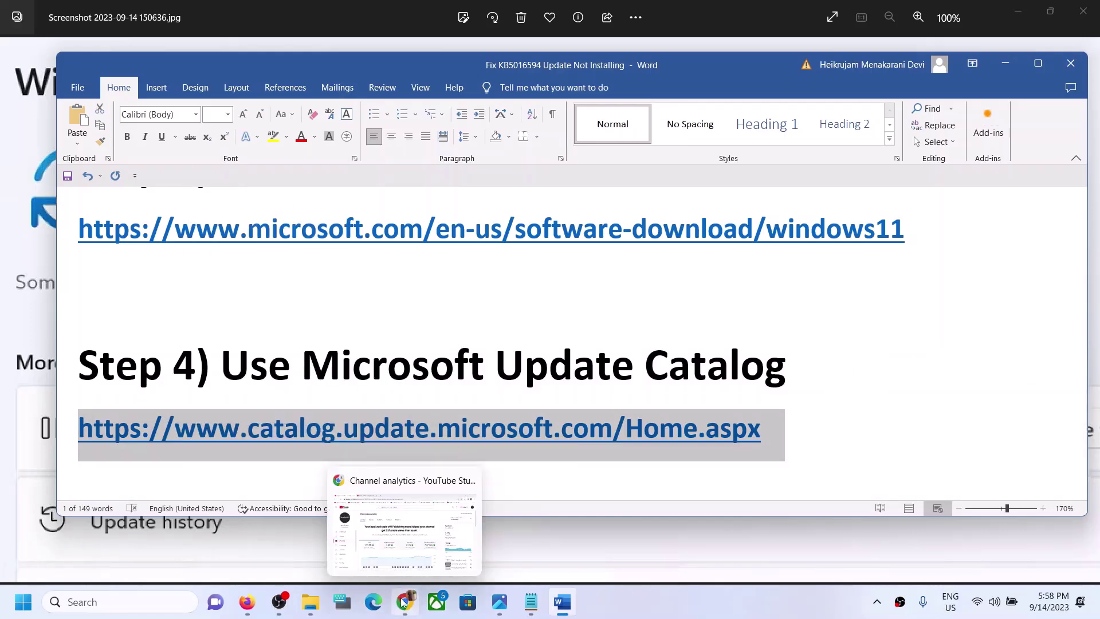
right_click(403, 601)
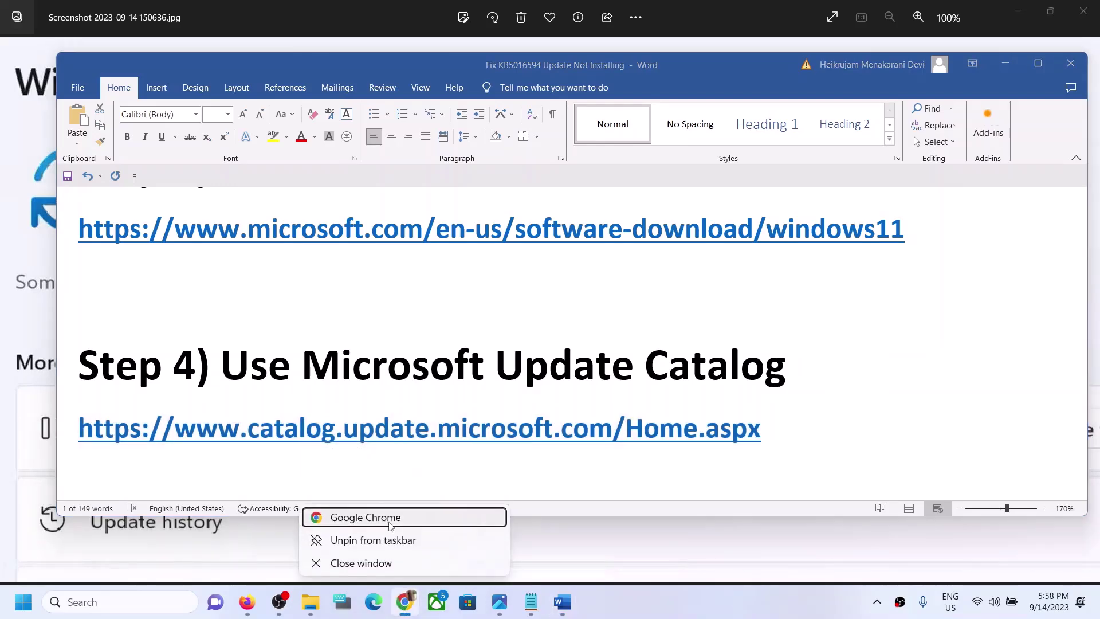
left_click(349, 515)
key("ctrl+v")
key("Return")
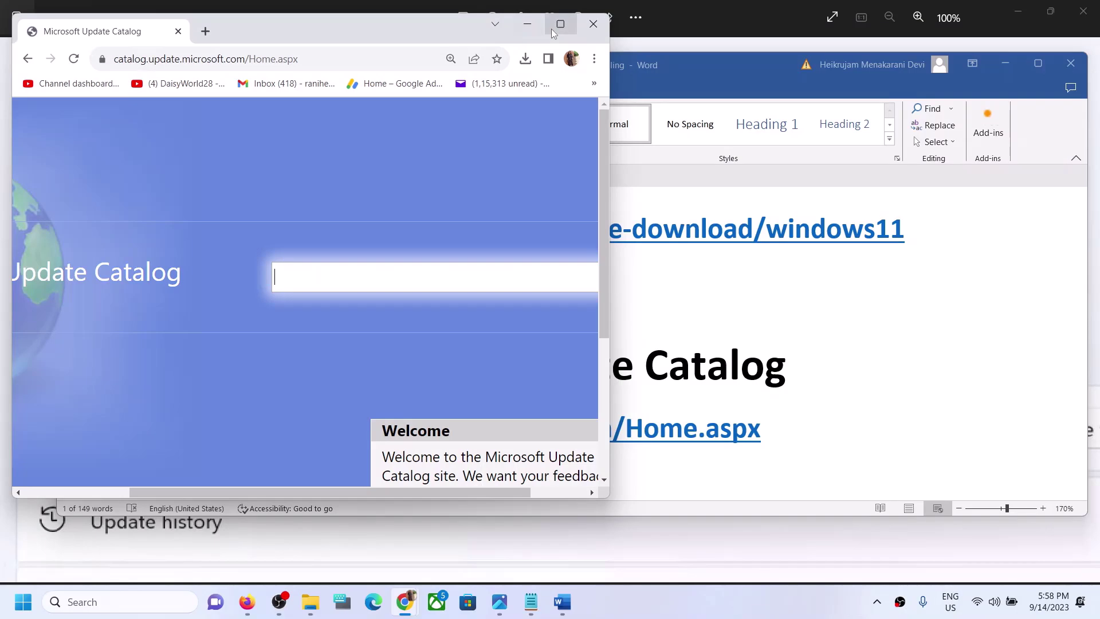
left_click(559, 24)
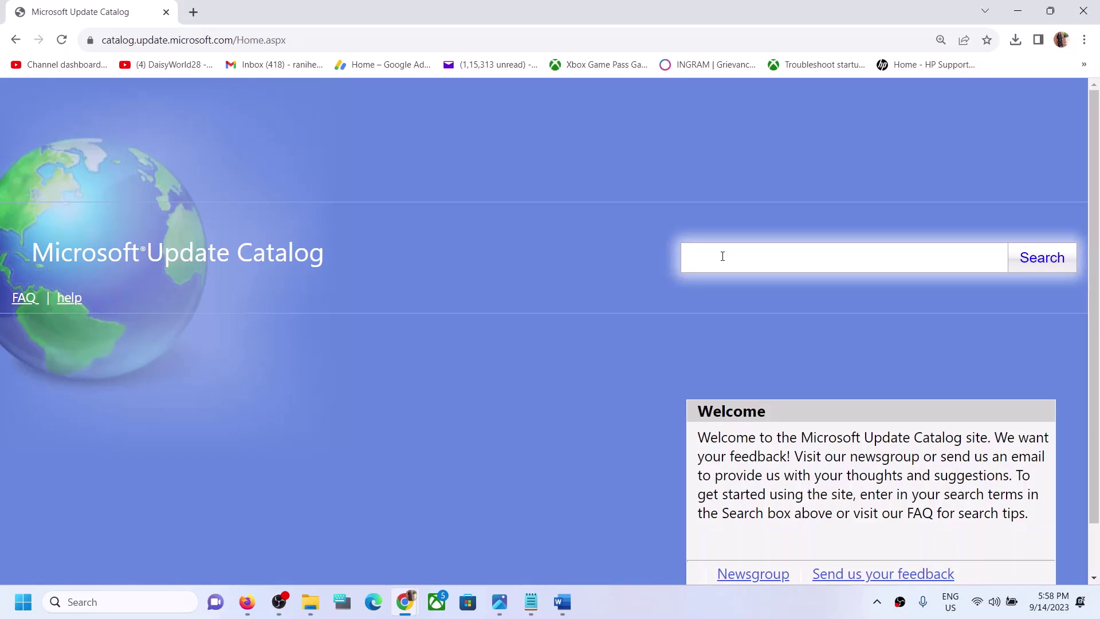
Select KB5030219 in Windows Update's Update history, then minimise Settings
key("super+i")
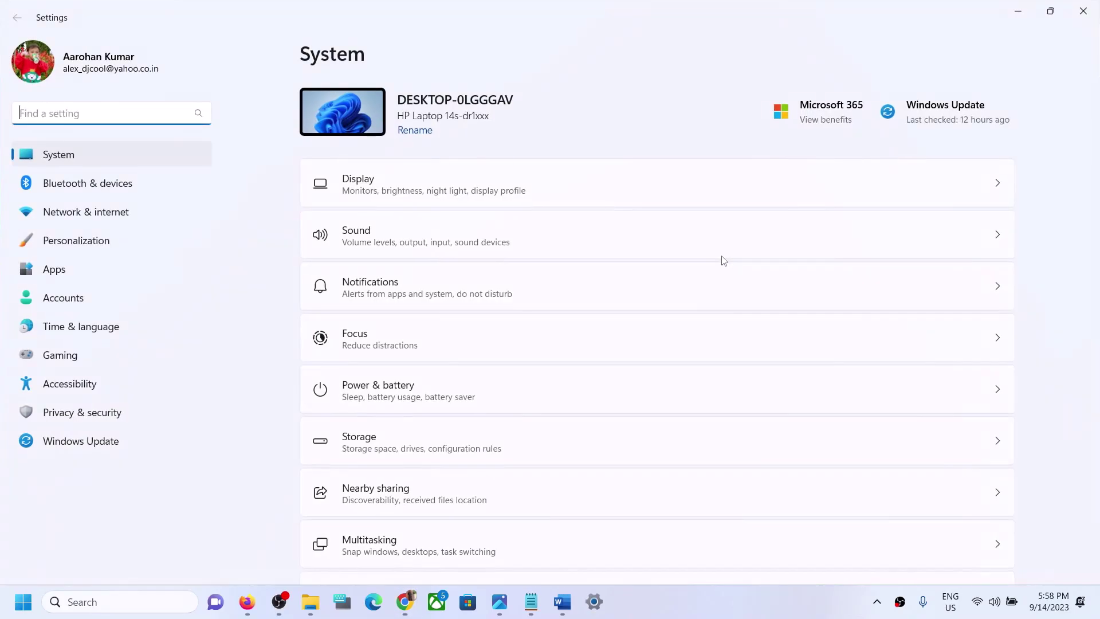
left_click(90, 443)
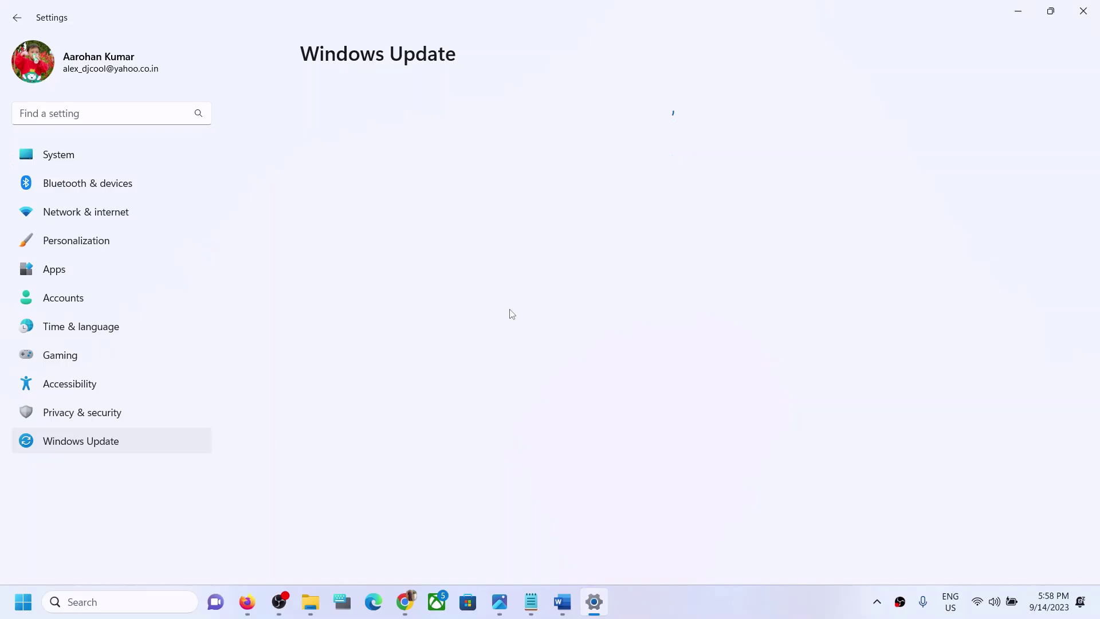
left_click(401, 317)
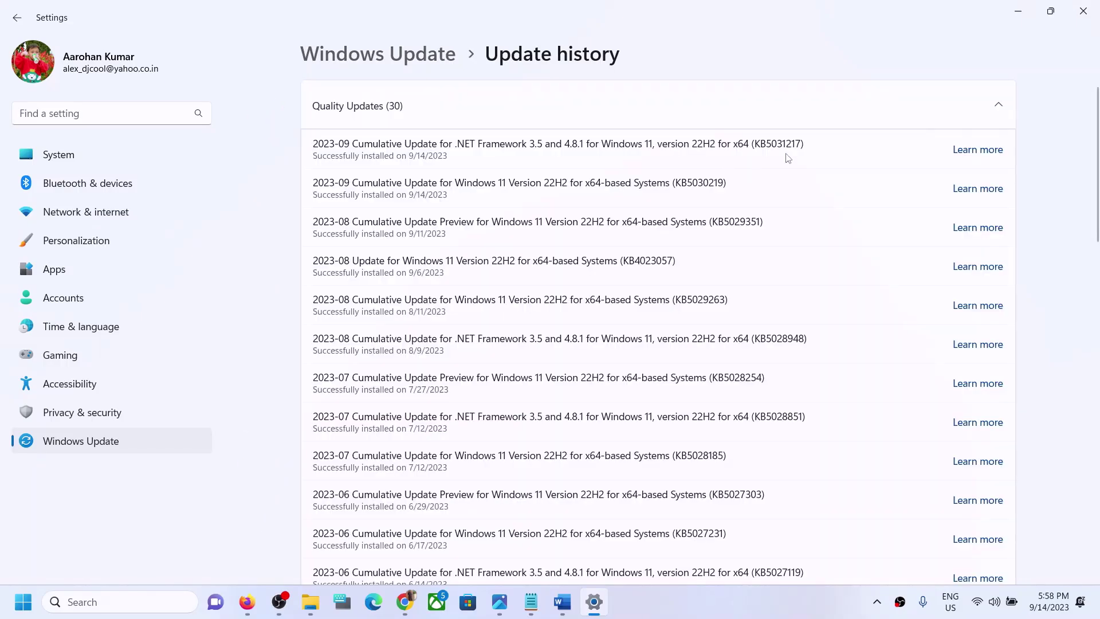
double_click(705, 182)
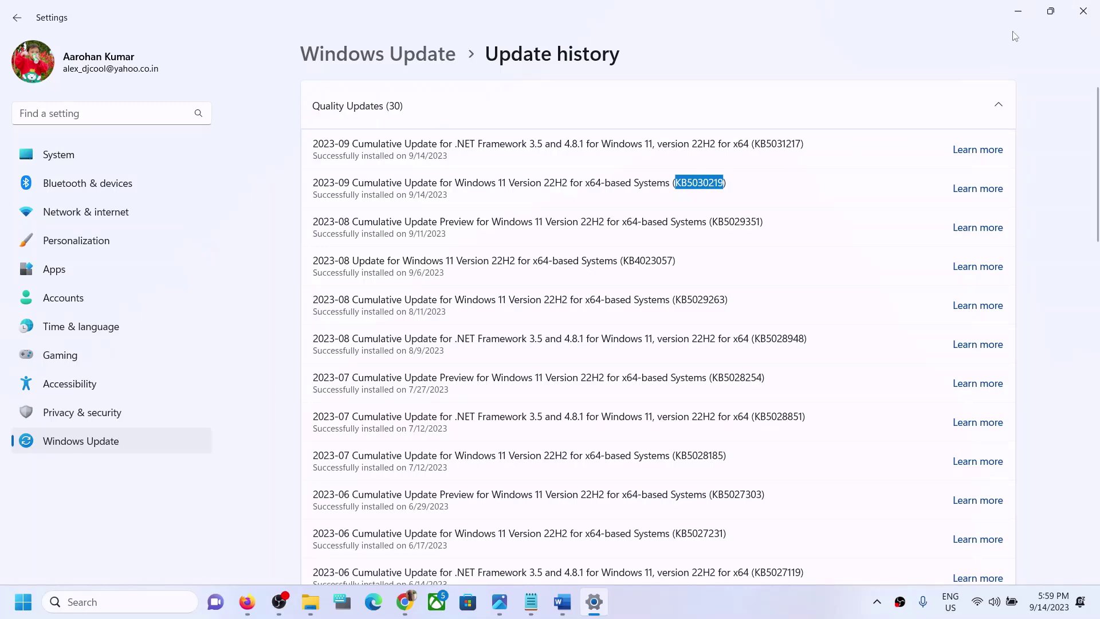
left_click(1017, 11)
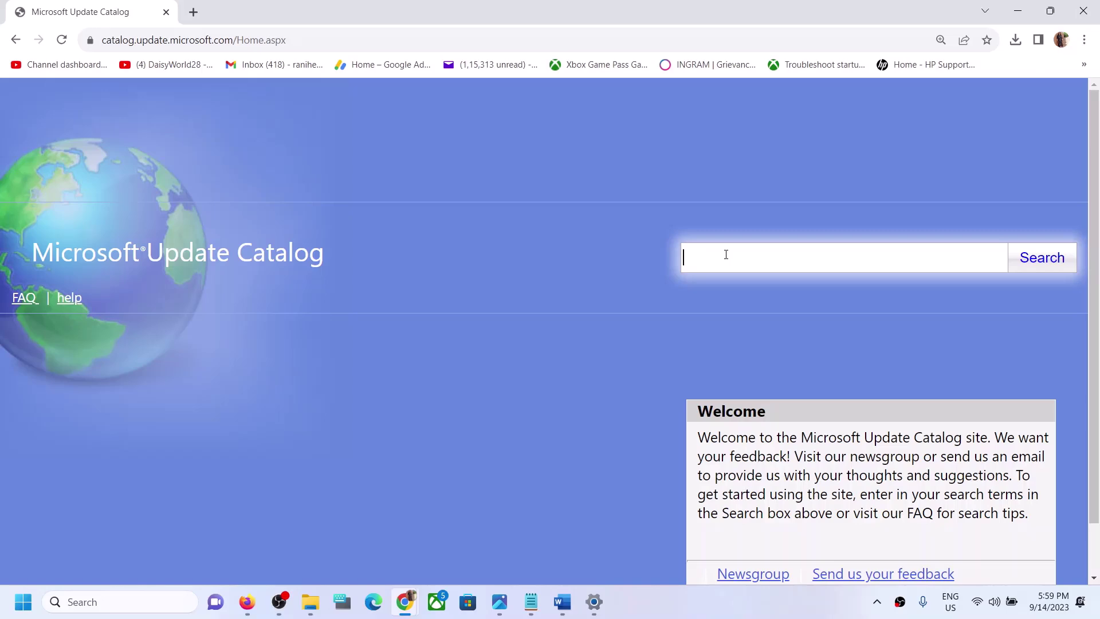
Search the Update Catalog for KB5030219, then return to Settings' Update history
key("ctrl+v")
left_click_drag(783, 255, 599, 254)
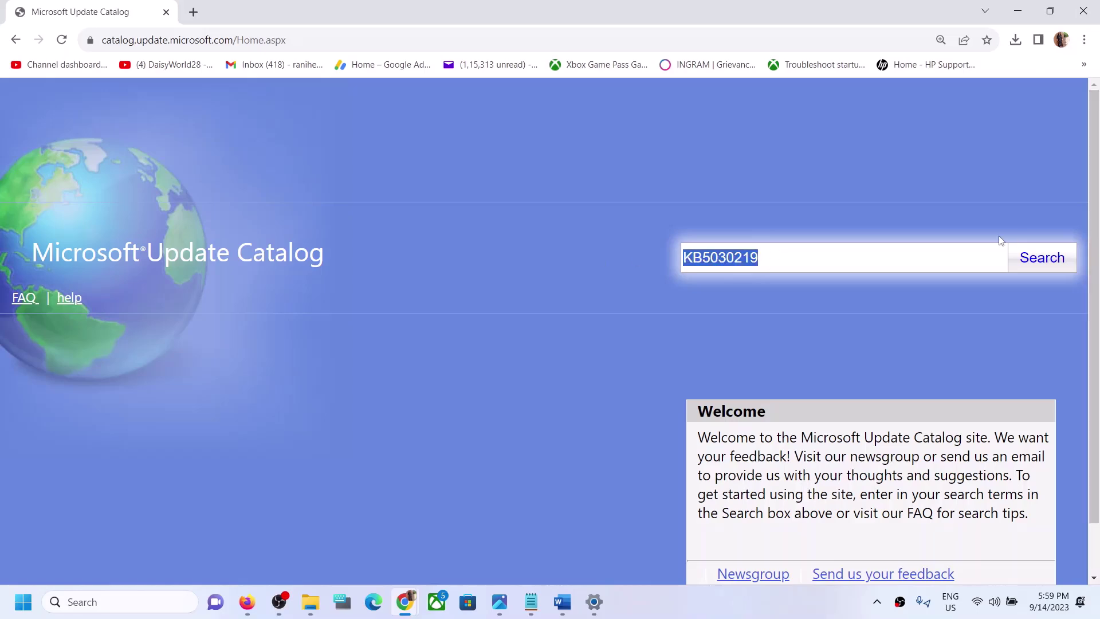
left_click(1030, 261)
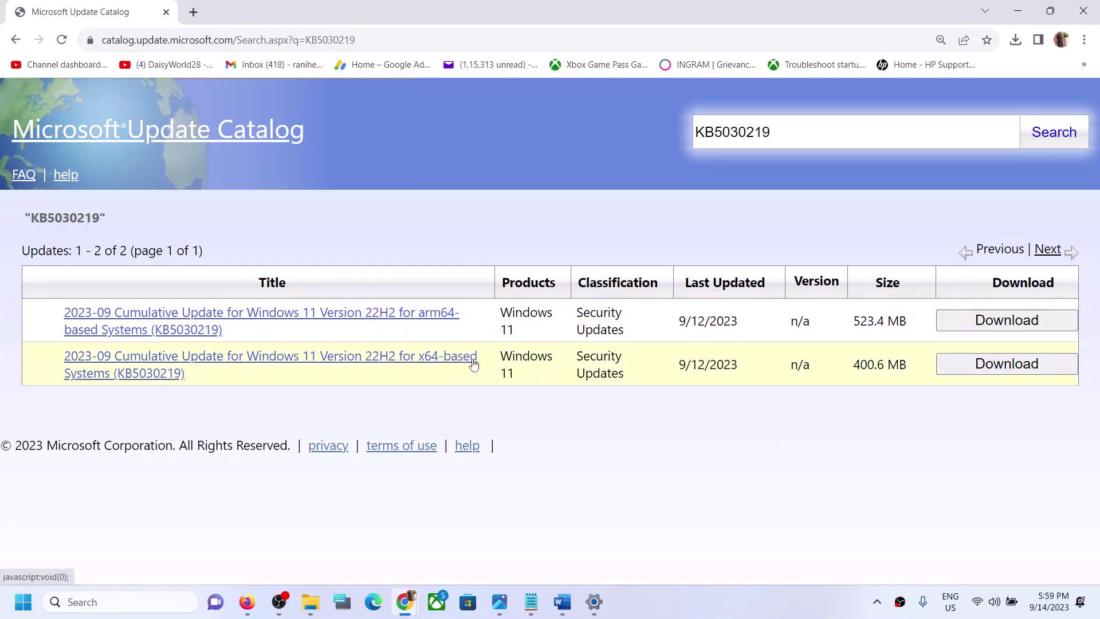
key("alt+Tab")
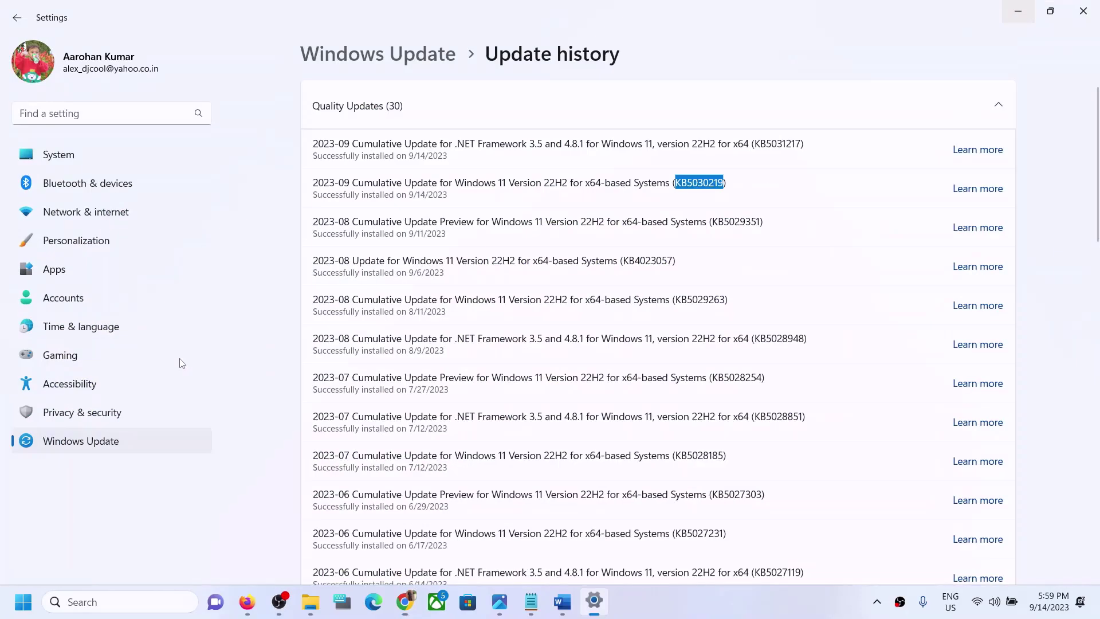
Confirm under System > About that the PC's system type is x64-based
left_click(79, 155)
scroll(432, 504, "down", 5)
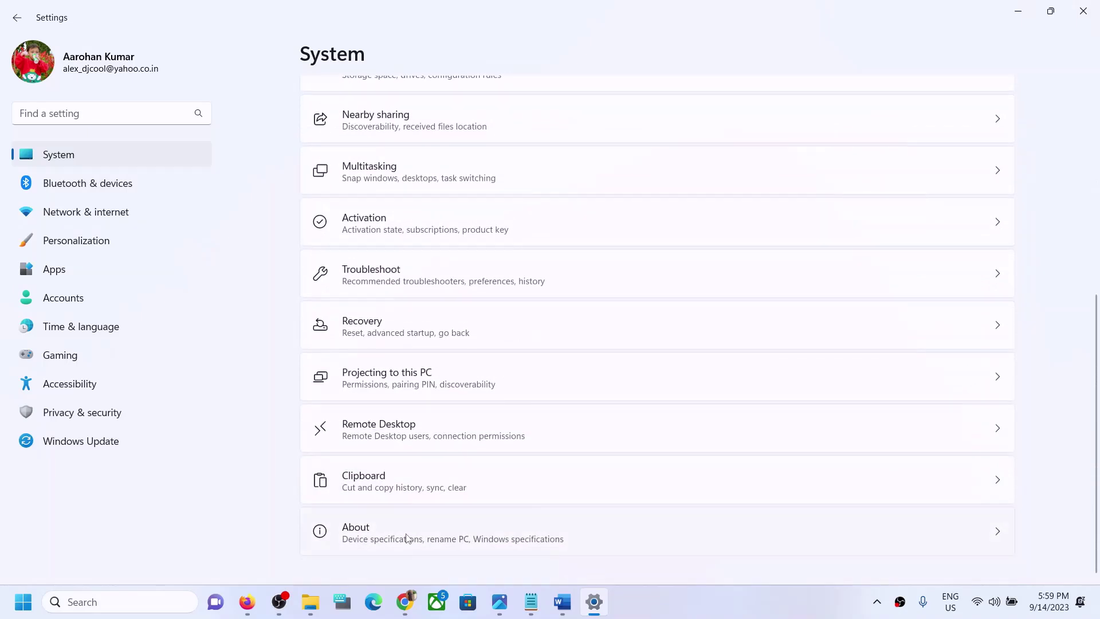
left_click(408, 537)
left_click_drag(430, 285, 592, 285)
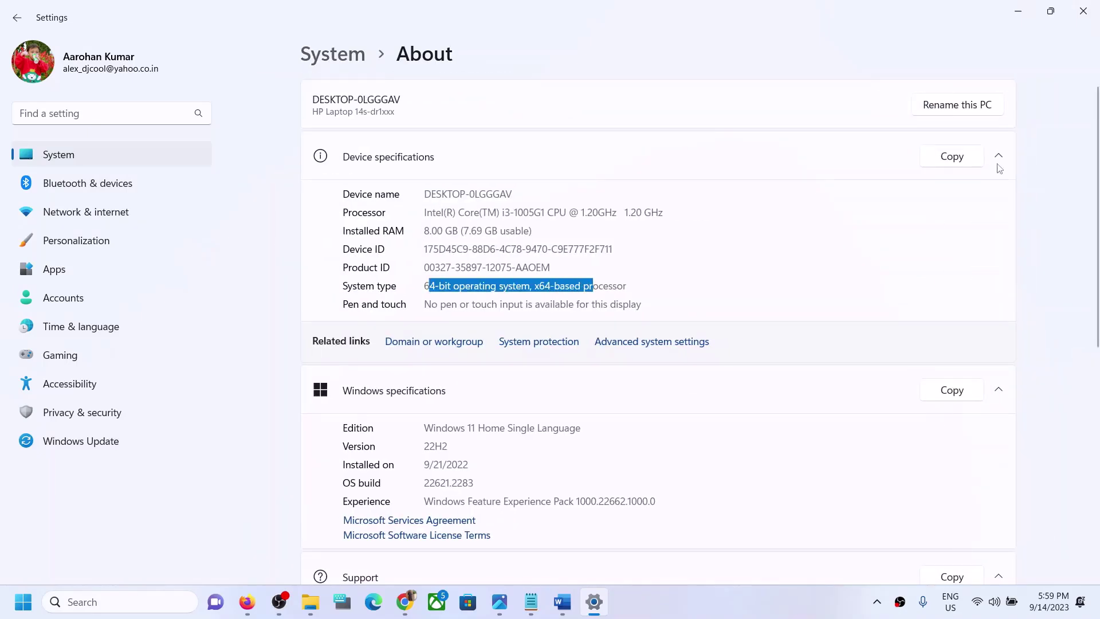
Download the x64 KB5030219 .msu package from the Update Catalog and check its download progress
left_click(1018, 12)
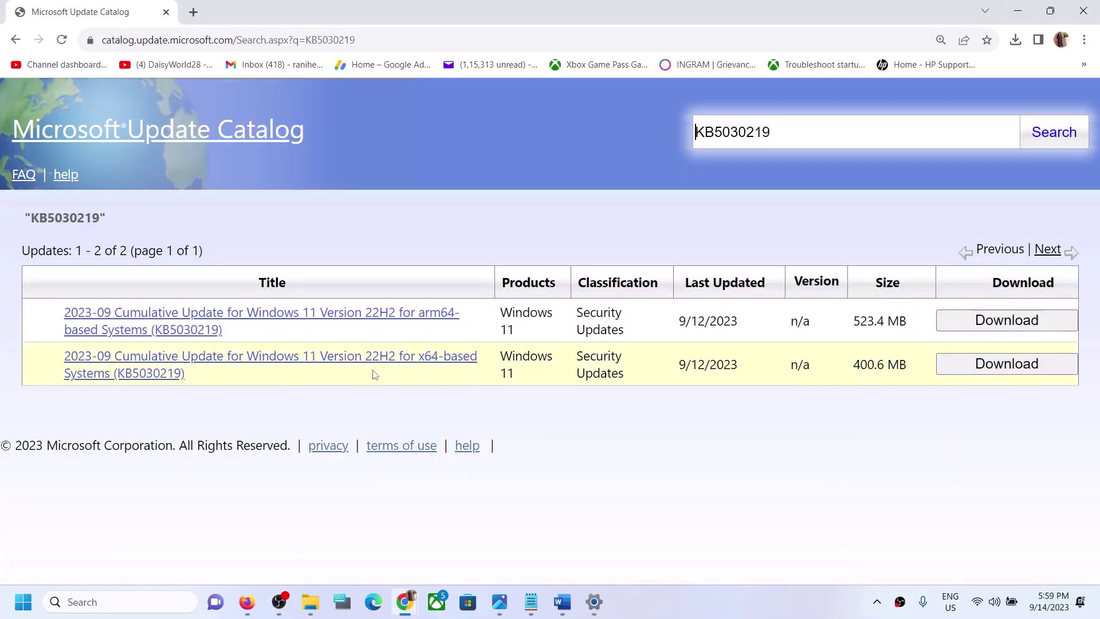
left_click(1038, 371)
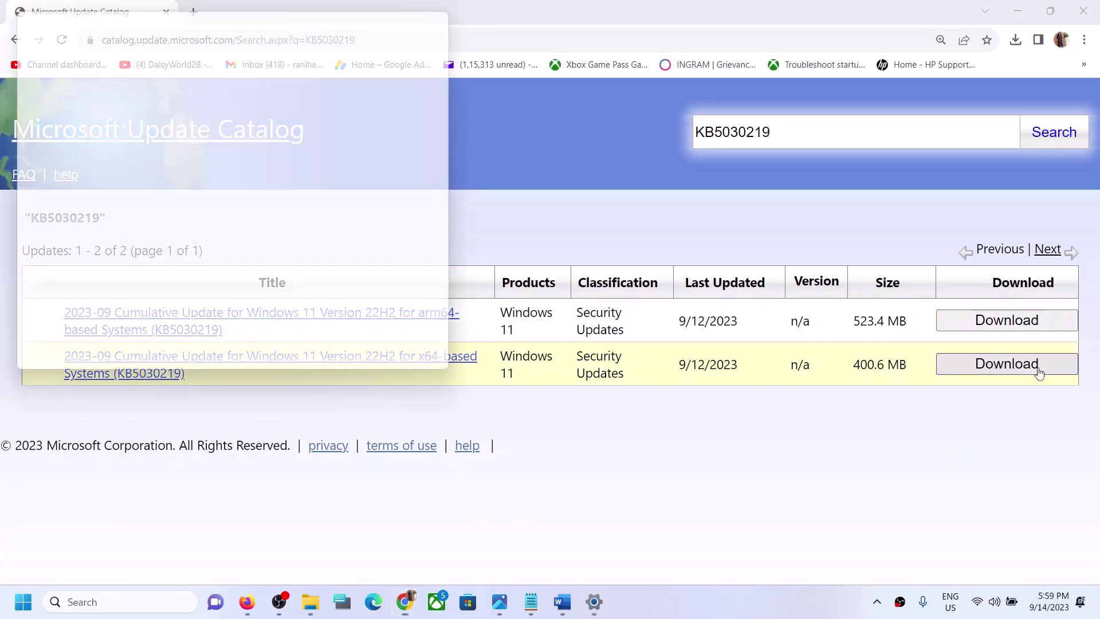
left_click_drag(309, 12, 790, 92)
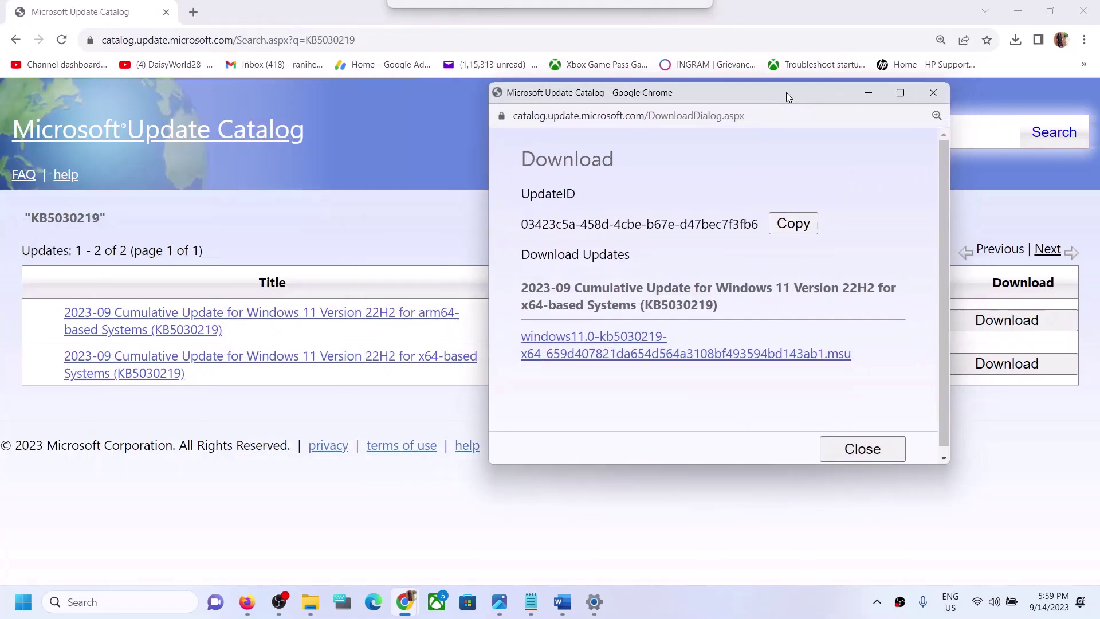
left_click(642, 340)
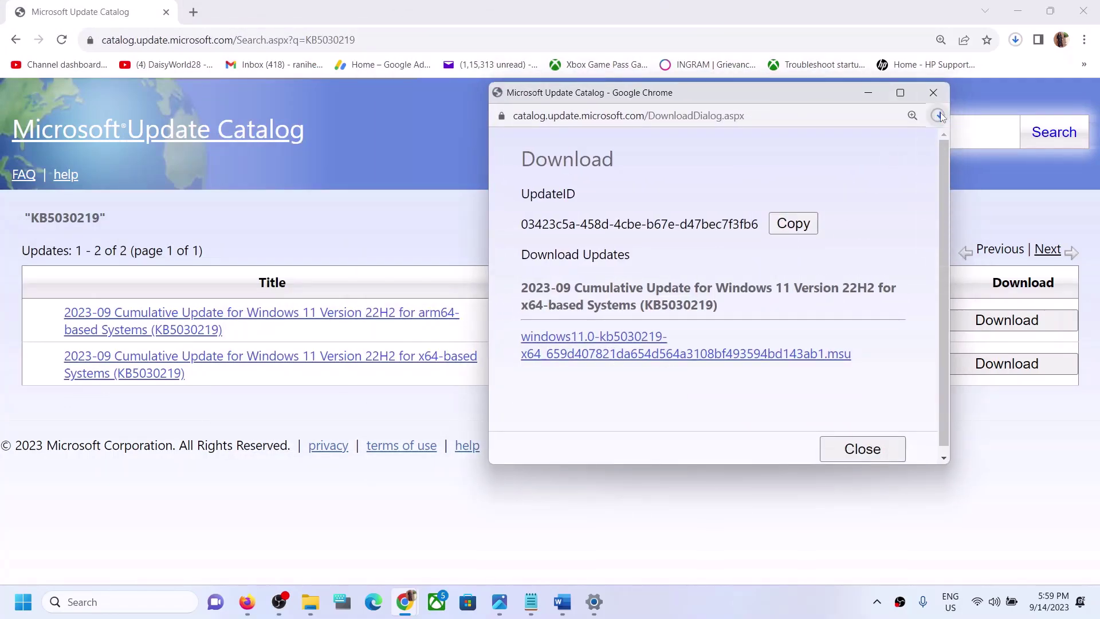
left_click(938, 116)
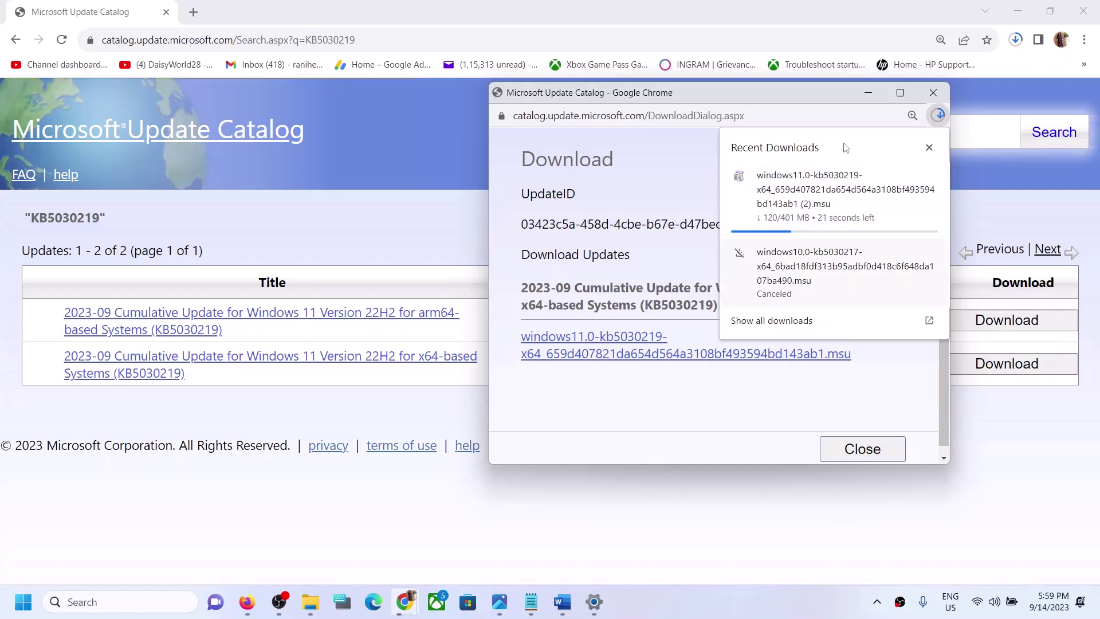
mouse_move(848, 212)
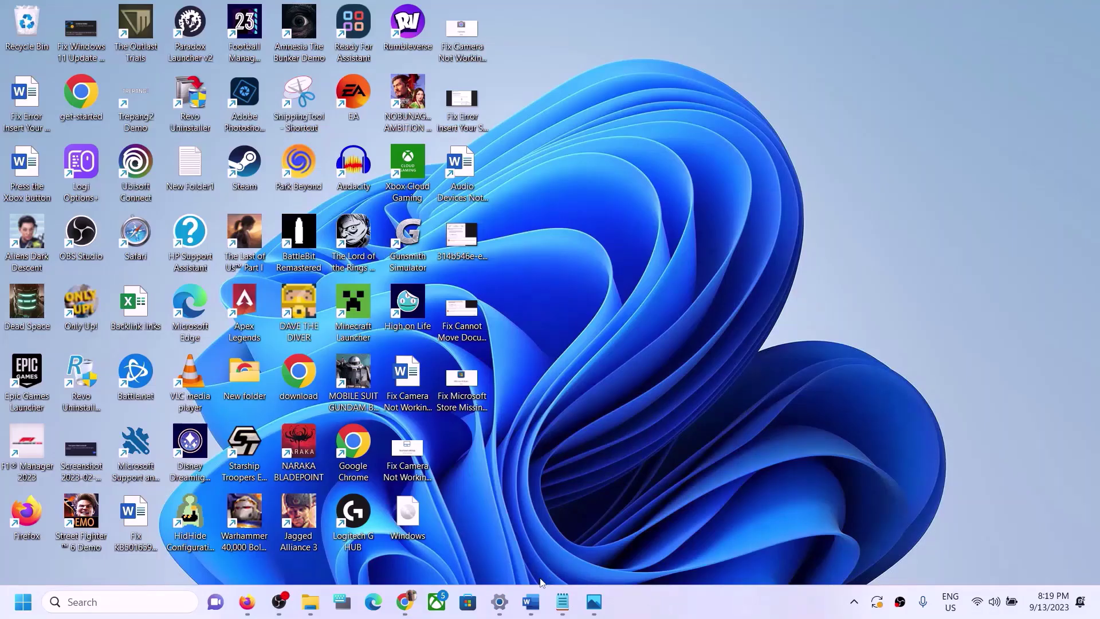
Copy the reset commands from SC config through net start appidsvc in the Word document
left_click(531, 603)
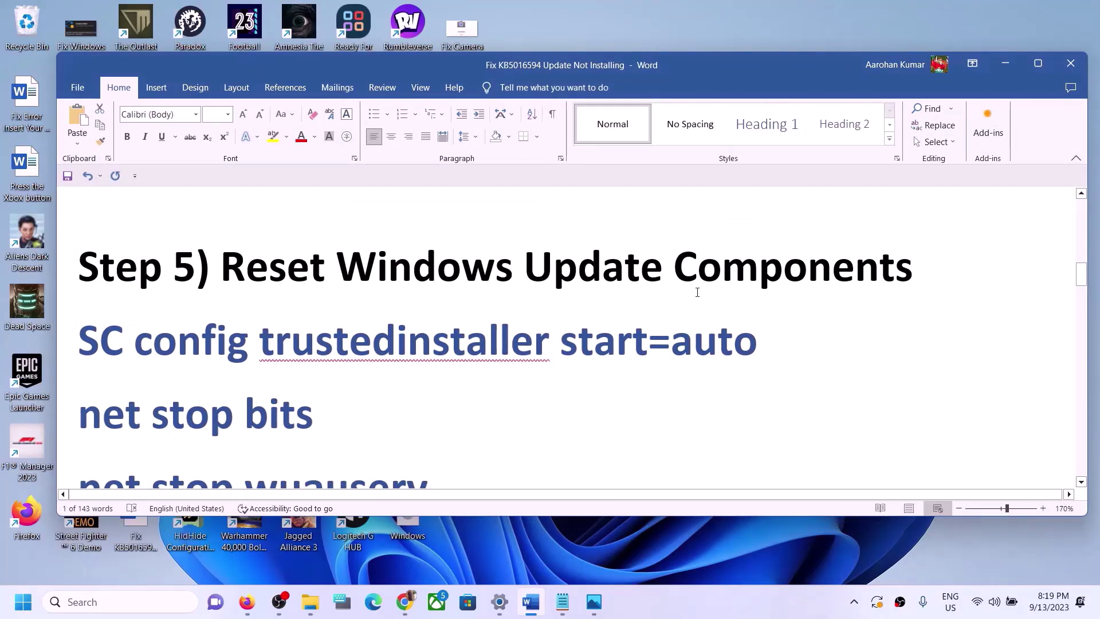
left_click(82, 334)
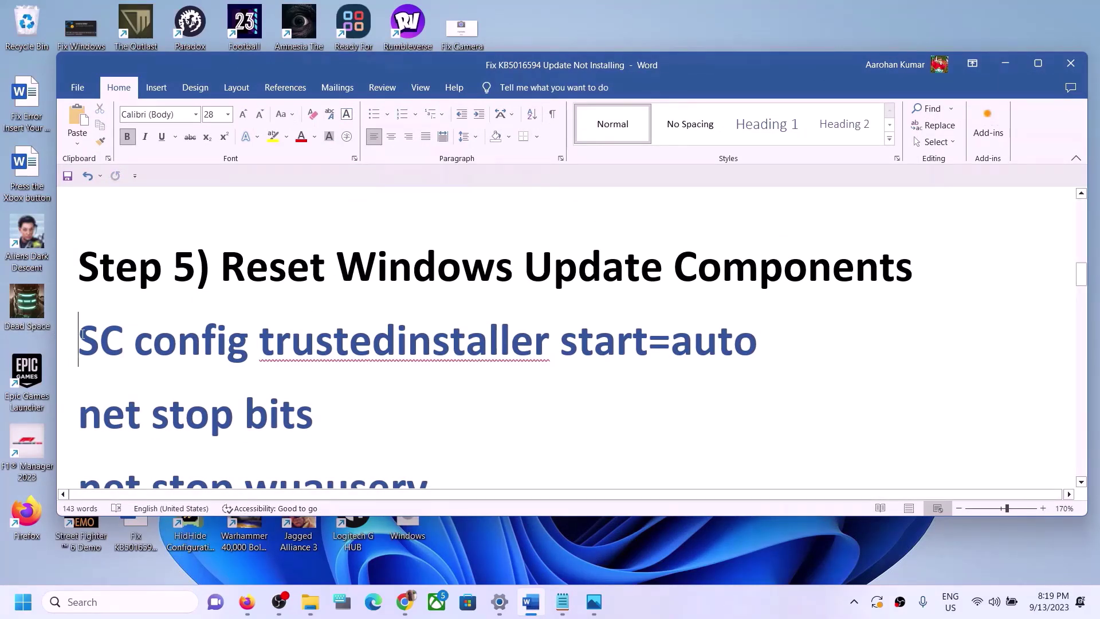
key("shift+Down")
key("shift+Down")
key("shift+Down")
key("shift+Down")
key("shift+Down")
key("shift+Down")
key("shift+Down")
key("shift+Down")
key("shift+Down")
key("shift+Down")
key("shift+Down")
key("shift+Down")
key("shift+Down")
key("shift+Down")
key("shift+Down")
key("shift+Down")
key("shift+Down")
key("shift+Down")
key("shift+Down")
key("shift+Down")
key("shift+Down")
key("shift+Down")
key("shift+Down")
key("shift+Down")
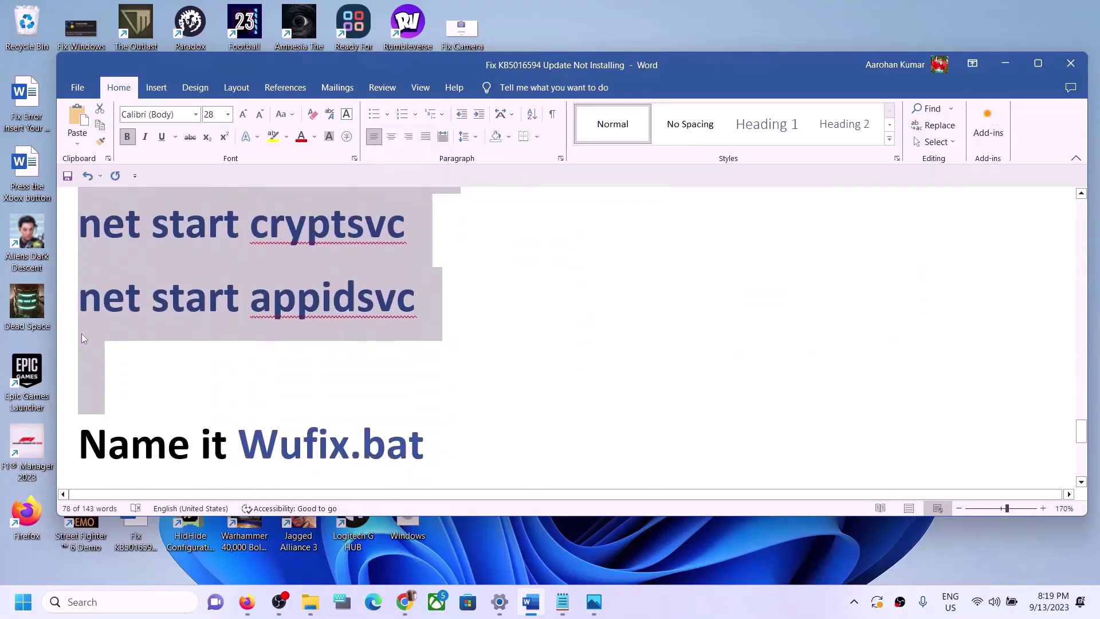
right_click(206, 263)
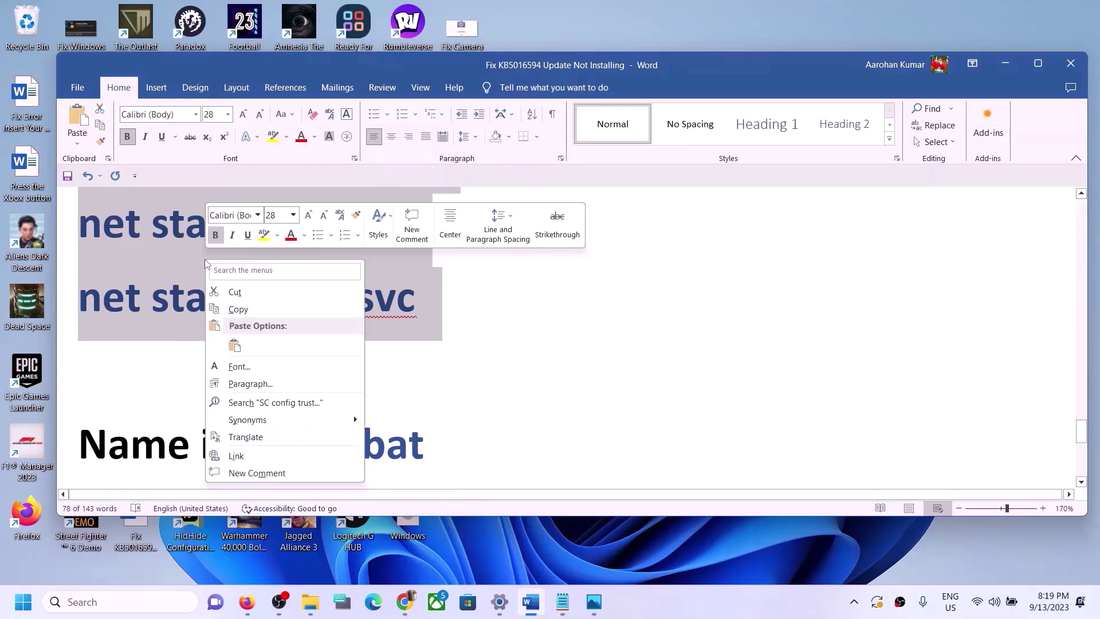
left_click(240, 309)
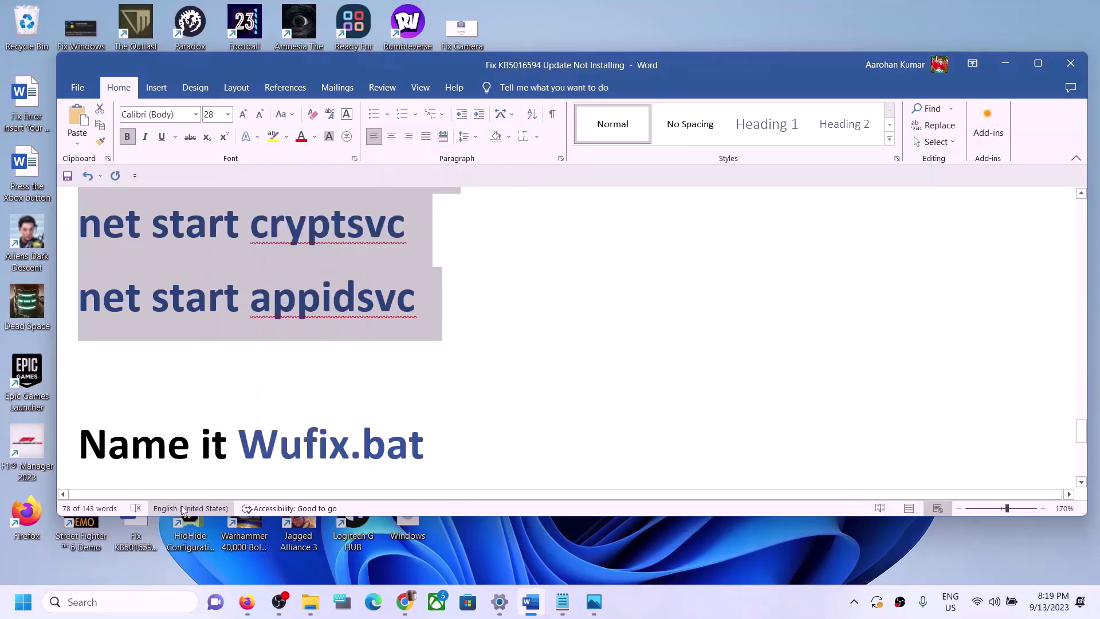
Paste the copied commands into a new Notepad document and bring up Save as
left_click(114, 601)
type("noteo")
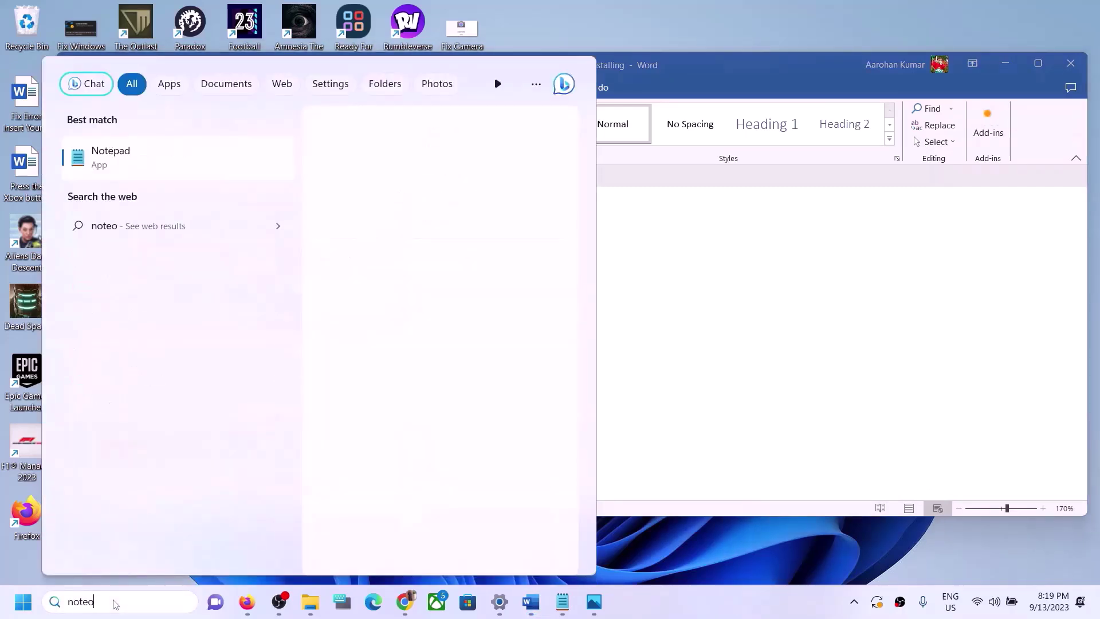
key("shift+Left")
type("[")
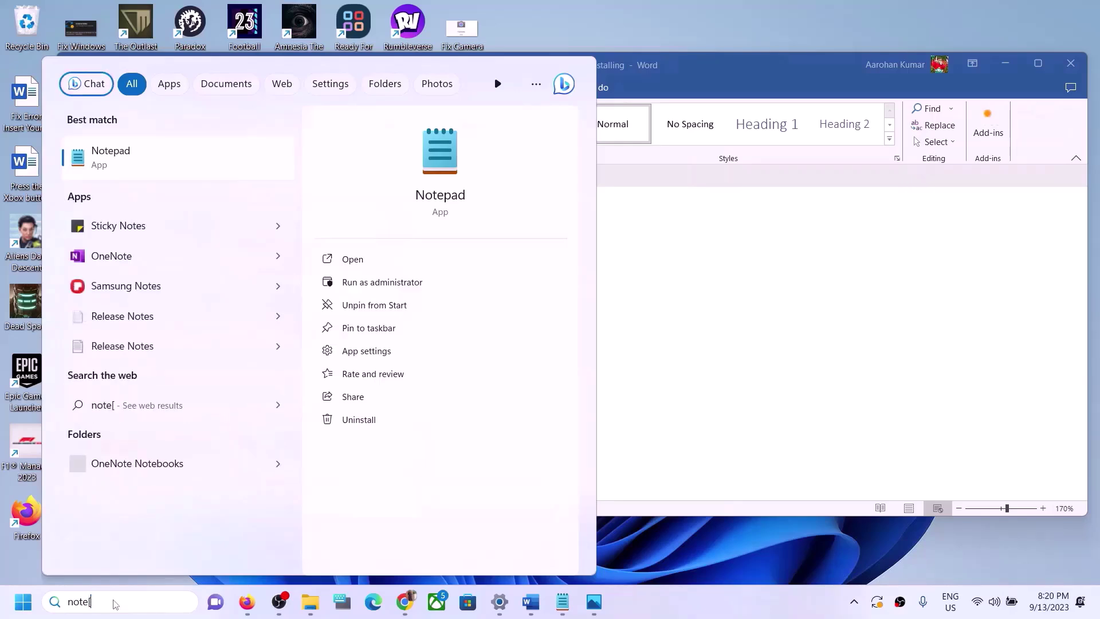
key("BackSpace")
type("pad")
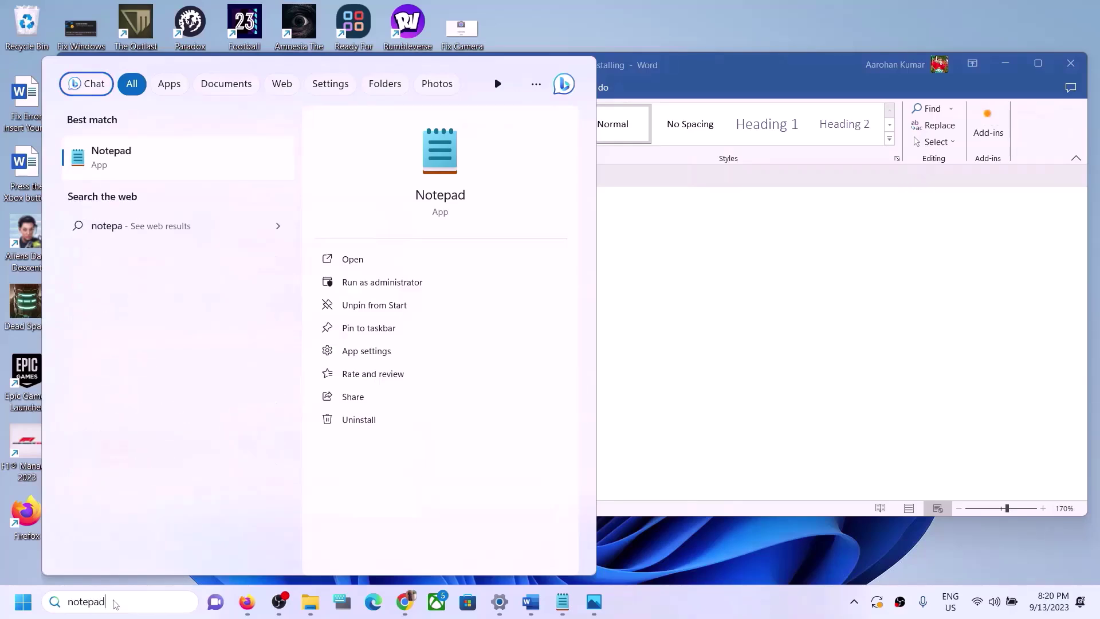
left_click(157, 147)
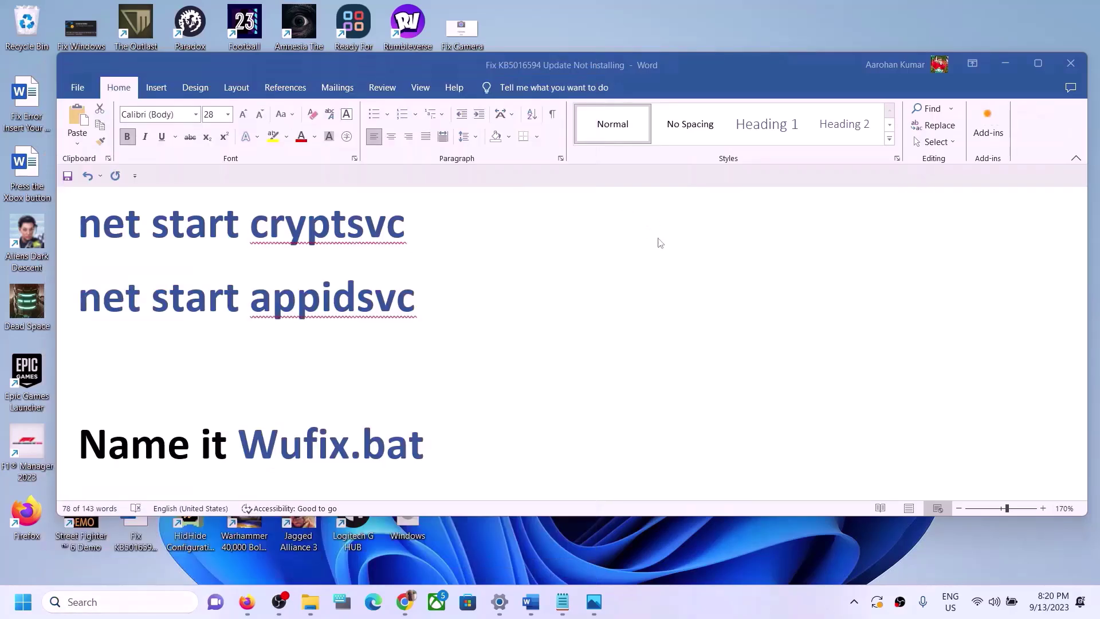
right_click(412, 255)
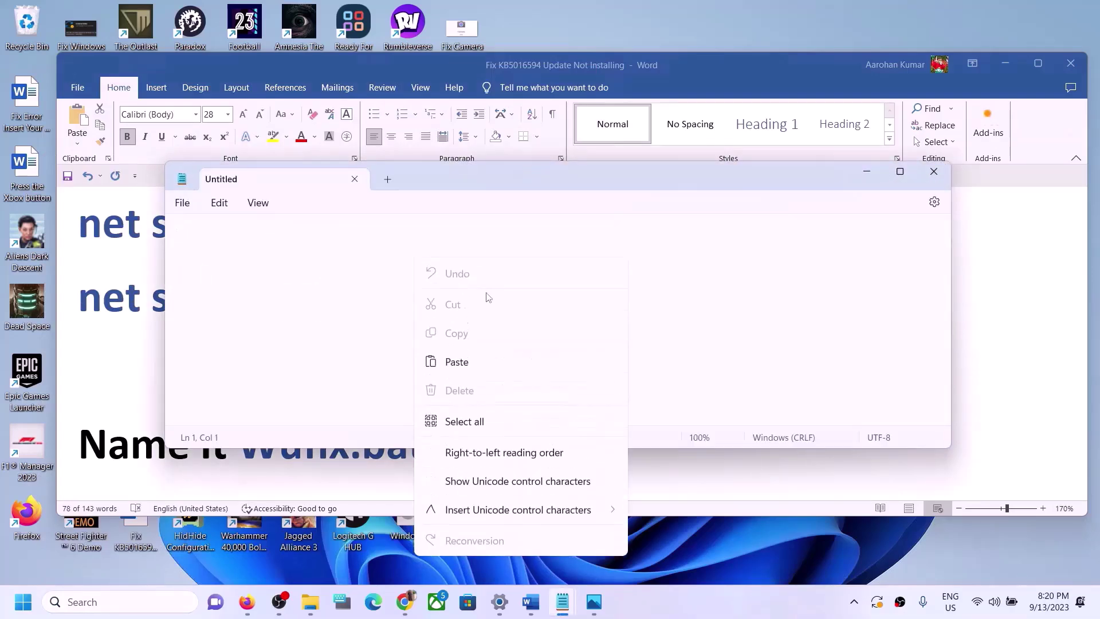
left_click(456, 361)
left_click(182, 203)
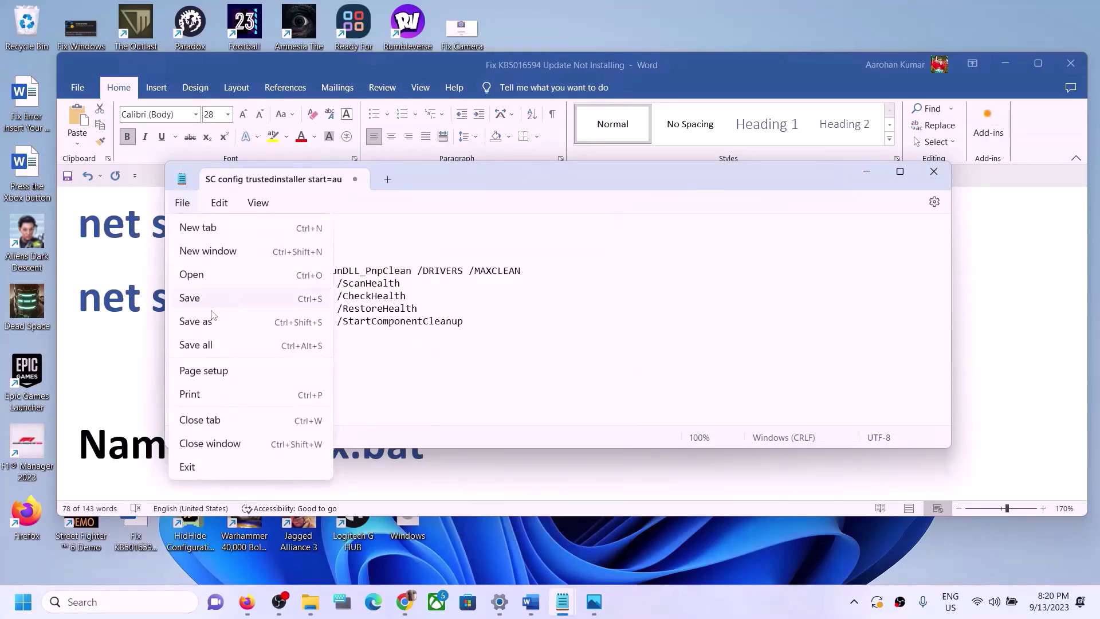
left_click(207, 323)
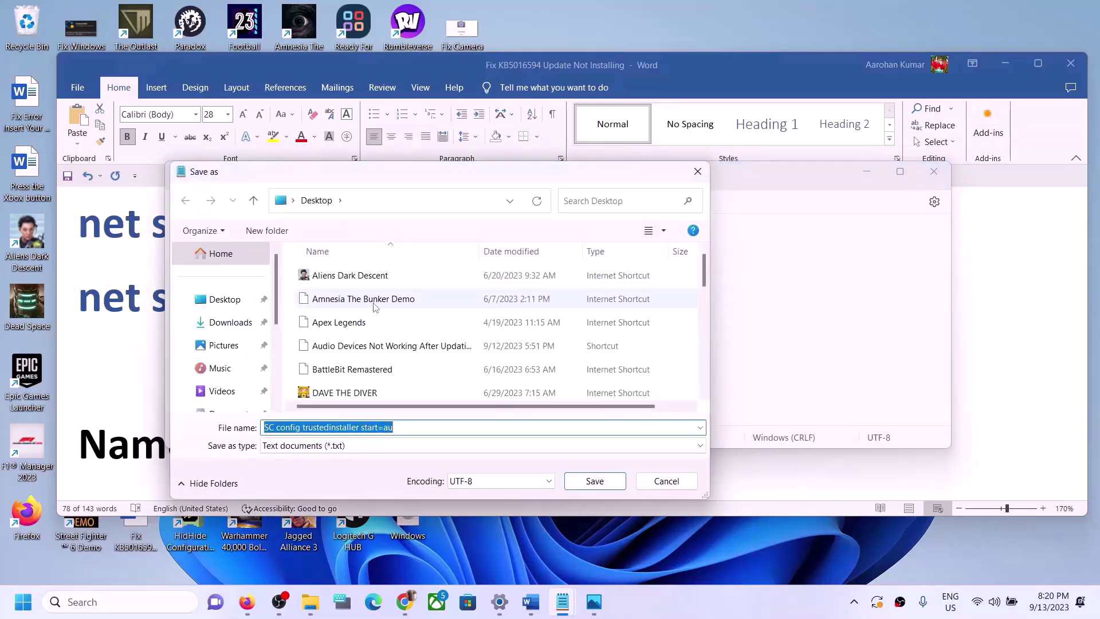
Save the script to the Desktop as Wufix.bat with type All files, then close Notepad
left_click(236, 302)
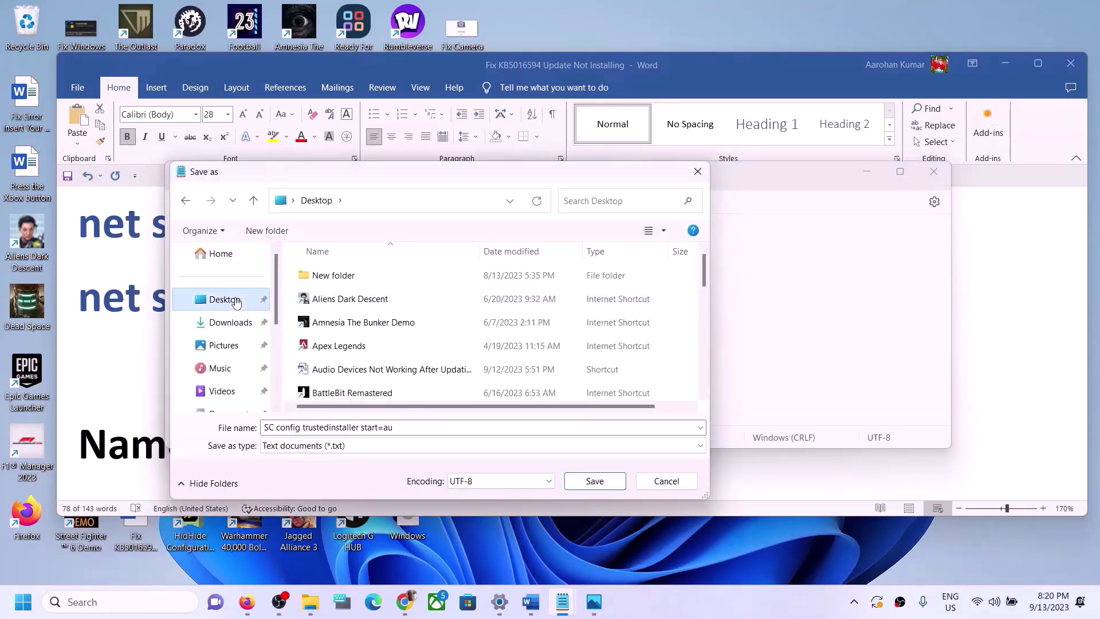
key("alt+Tab")
left_click_drag(240, 441, 424, 444)
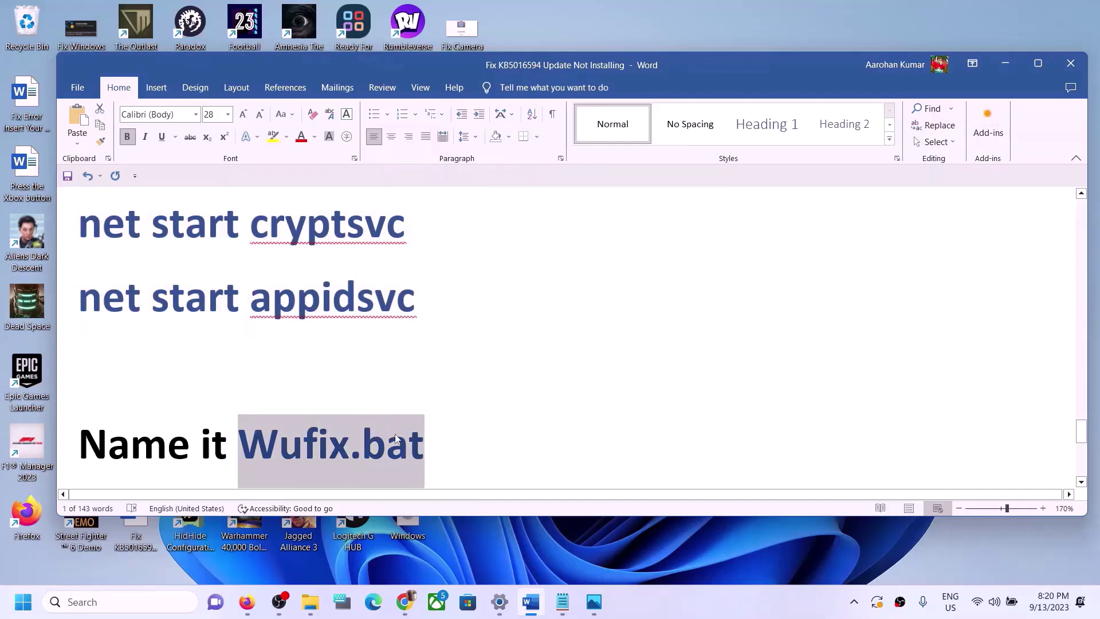
key("alt+Tab")
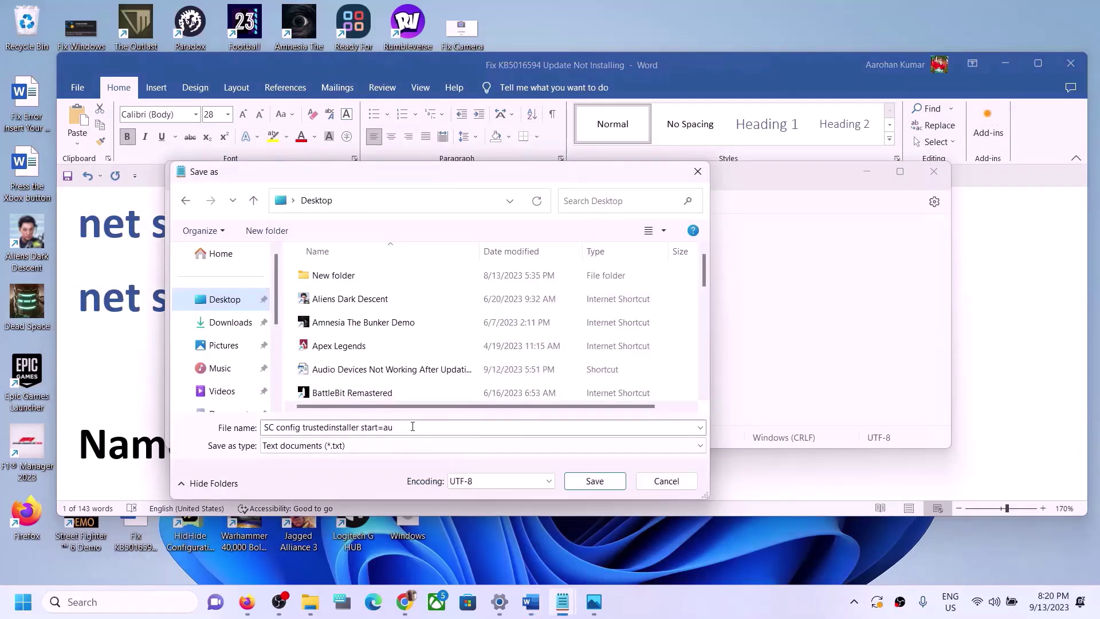
left_click(412, 427)
key("ctrl+v")
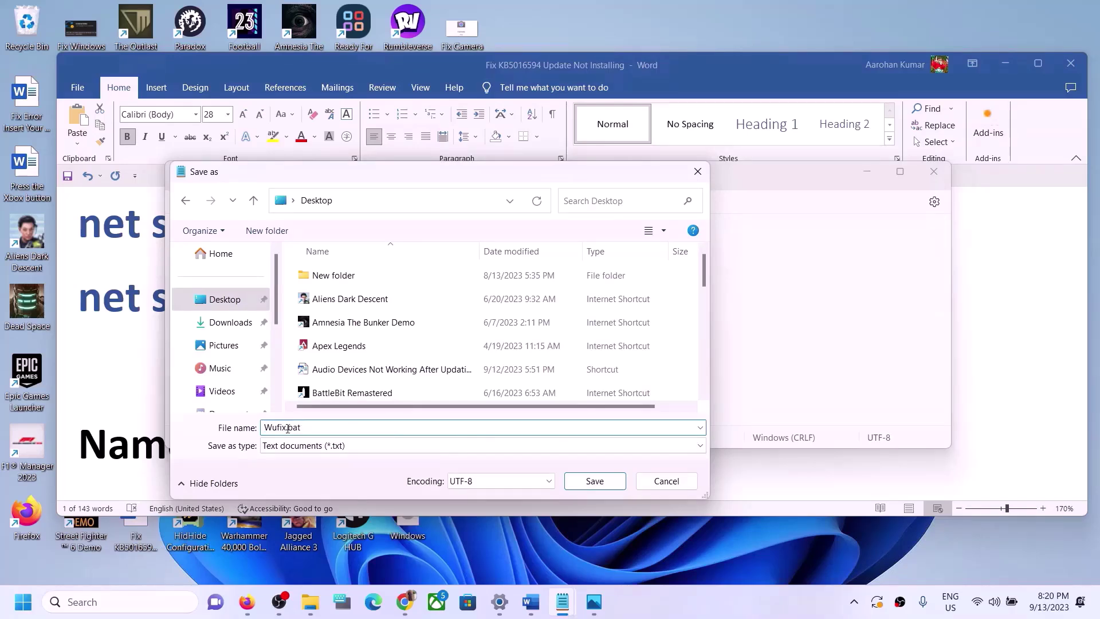
left_click(299, 445)
left_click(299, 472)
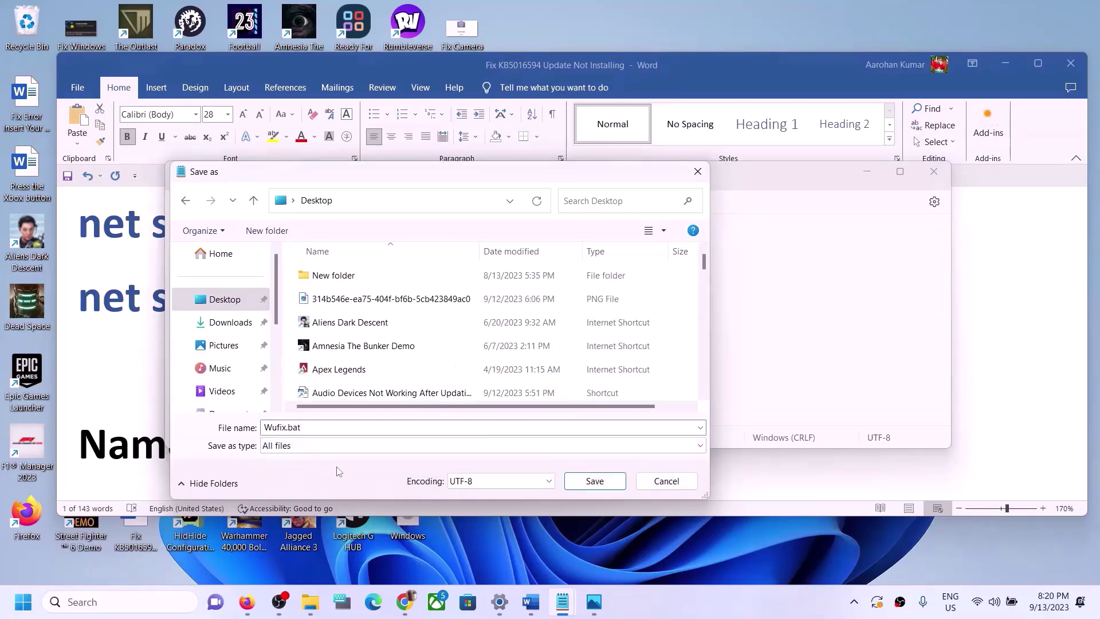
left_click(594, 482)
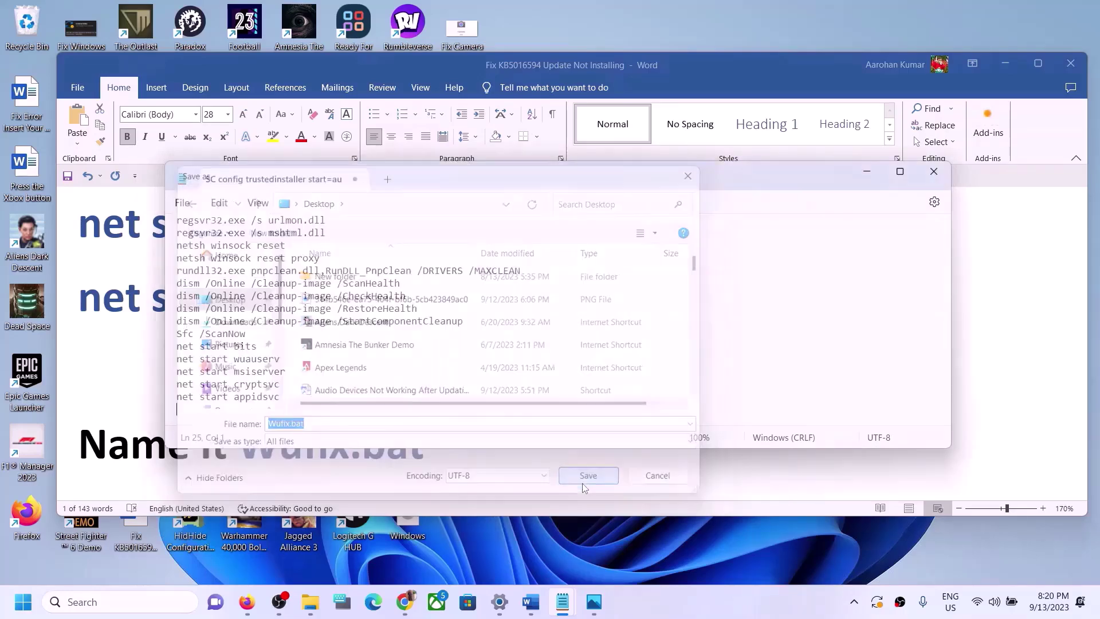
left_click(934, 171)
key("super+d")
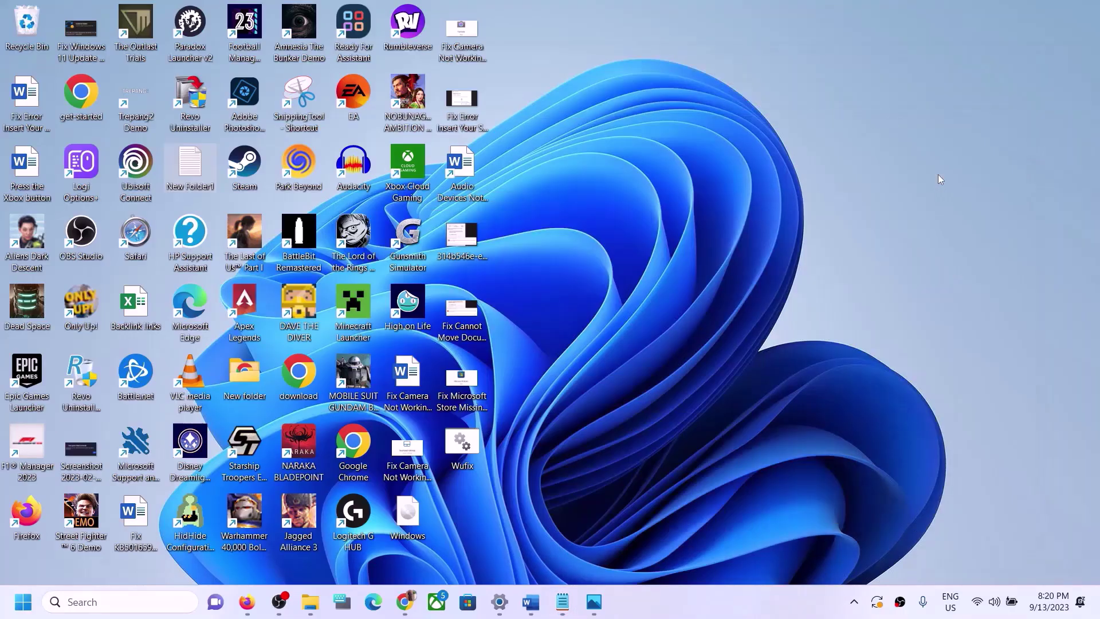
Run Wufix.bat as administrator, approving the UAC prompt, and let the batch run
right_click(465, 461)
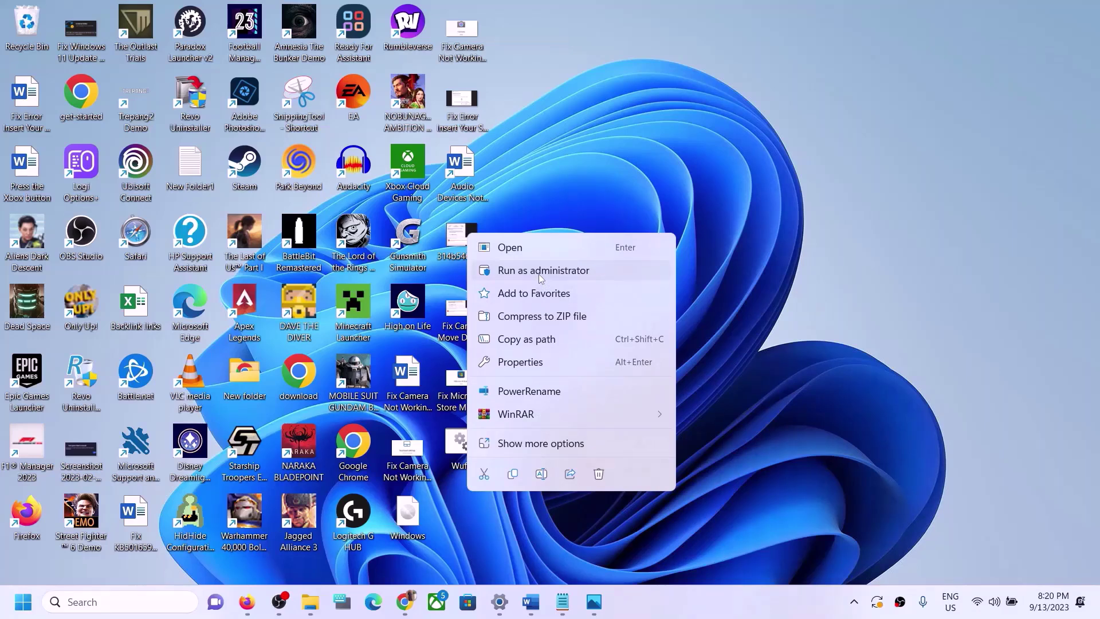
left_click(589, 274)
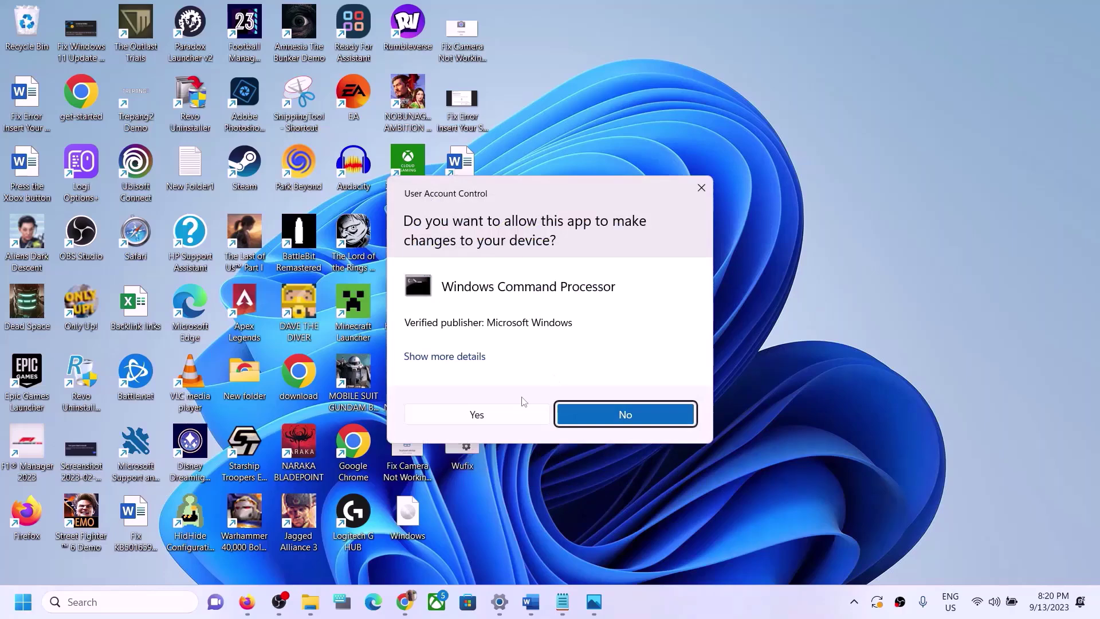
left_click(476, 414)
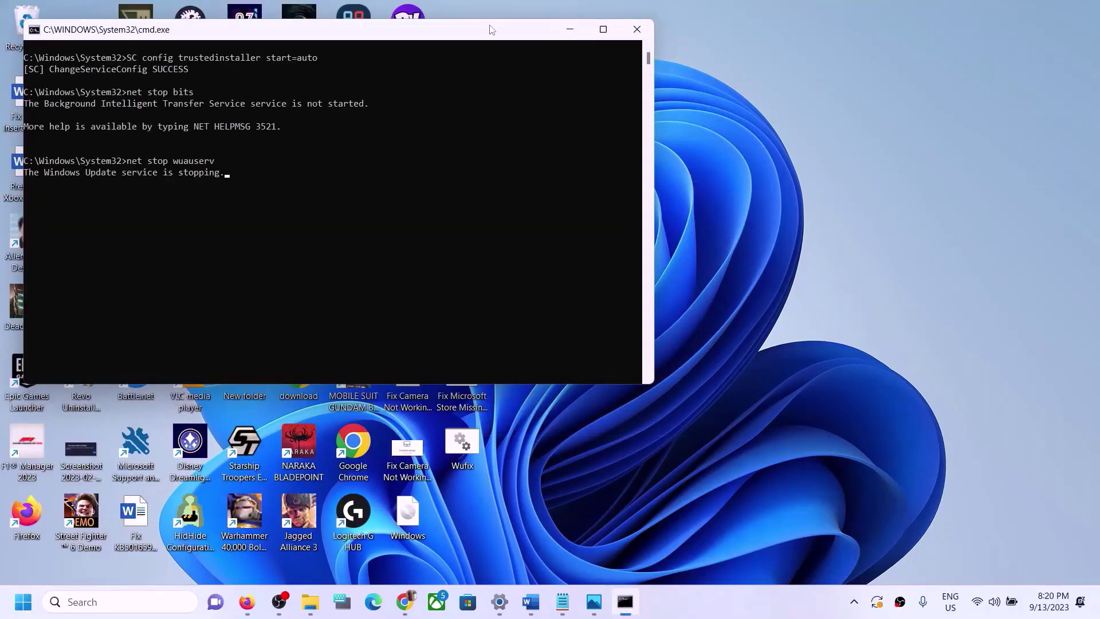
left_click_drag(464, 36, 645, 159)
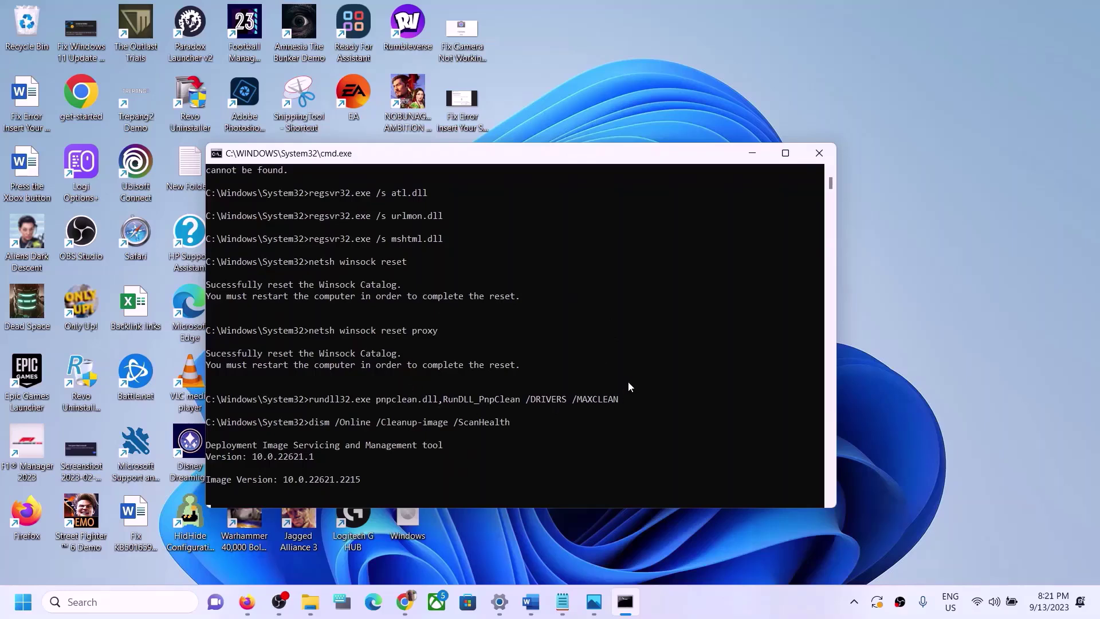
Check the Start menu power options for Restart, then dismiss the menu
left_click(23, 602)
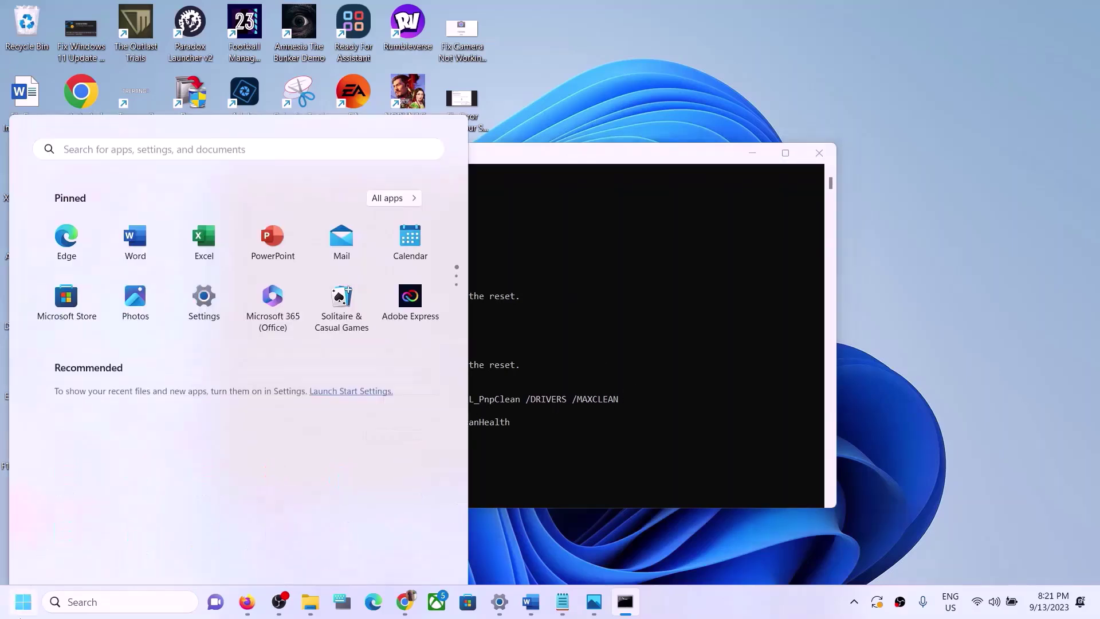
left_click(416, 552)
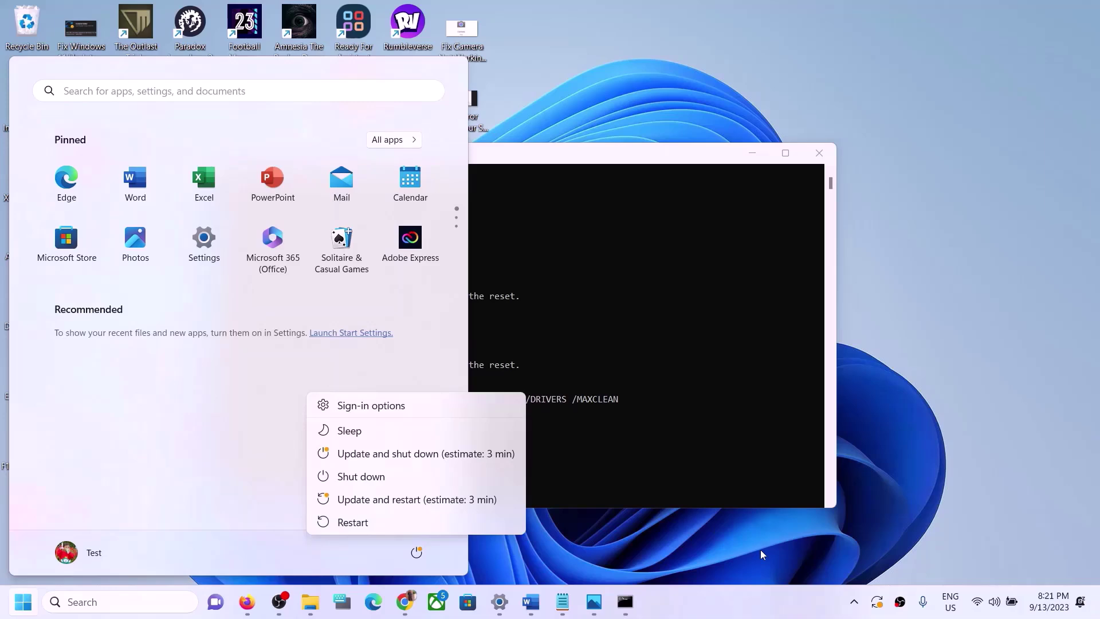
key("Escape")
left_click(729, 514)
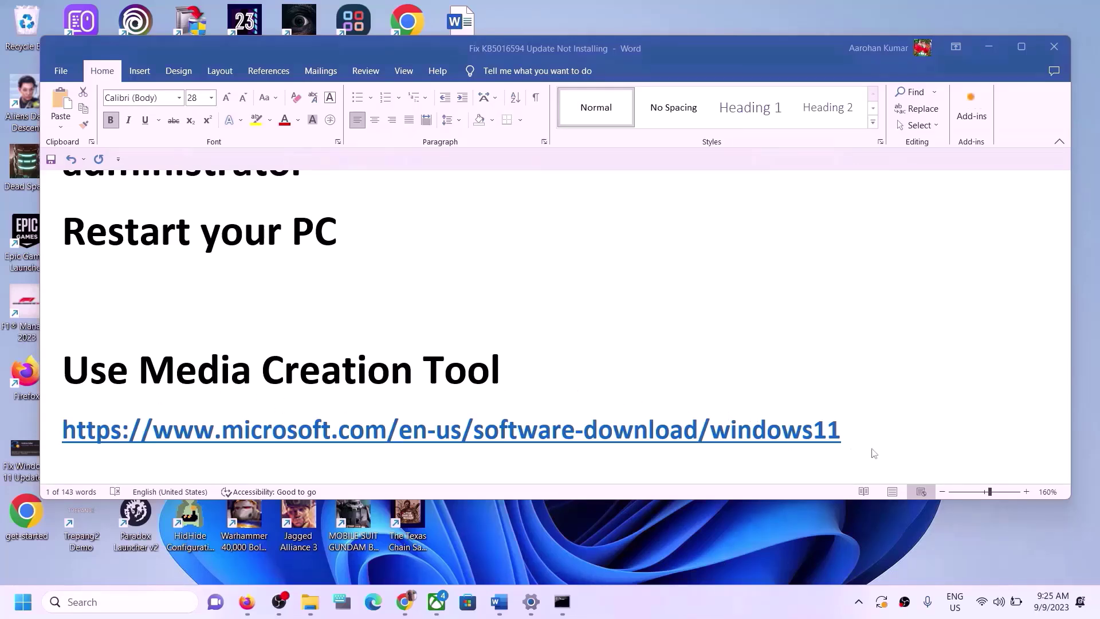
Copy the Windows 11 download link from Word and load it in a new Chrome tab
triple_click(846, 431)
key("ctrl+c")
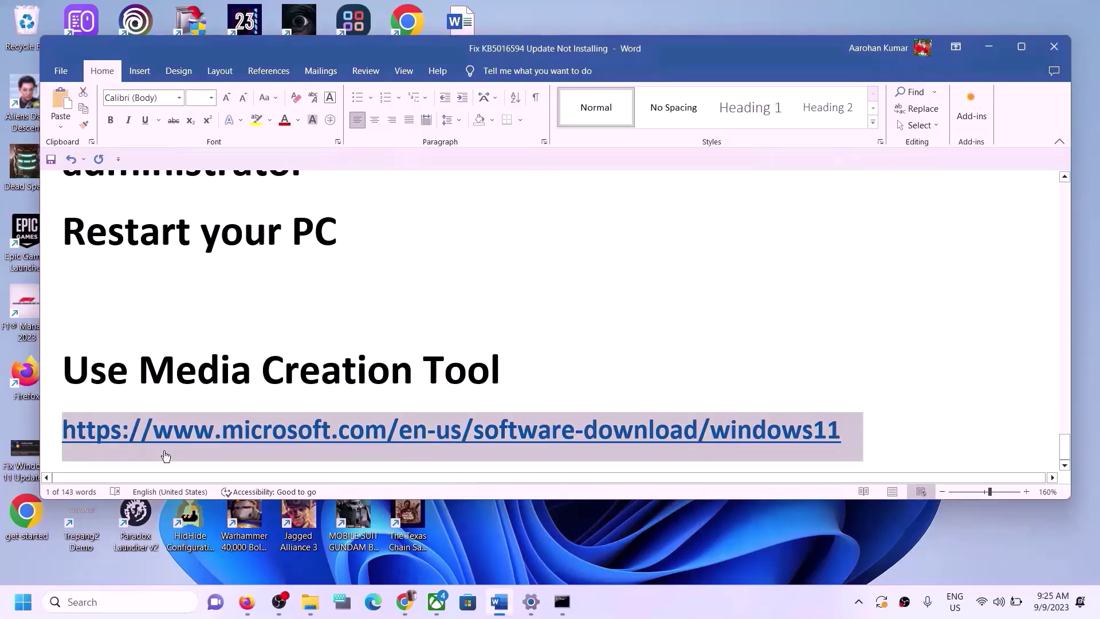
mouse_move(405, 601)
left_click(475, 549)
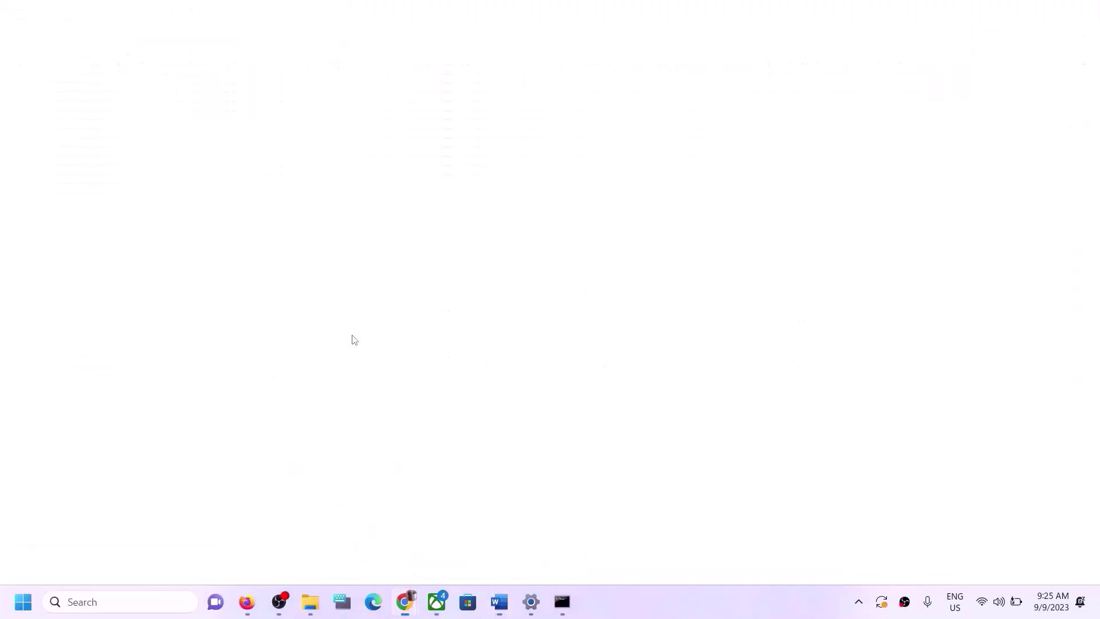
left_click(363, 12)
key("ctrl+v")
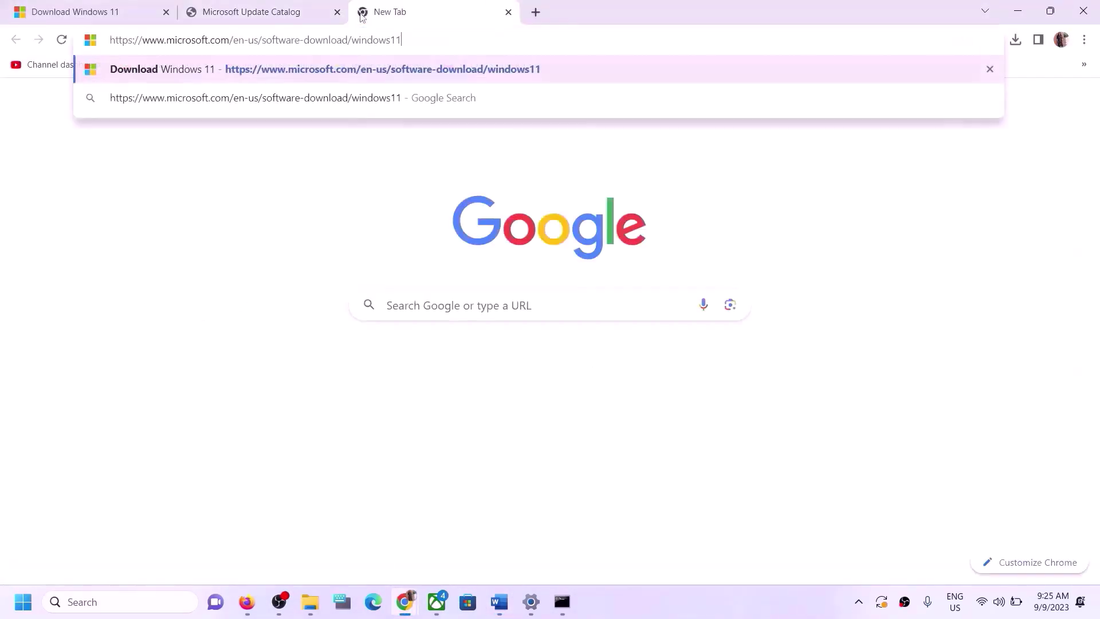
key("Return")
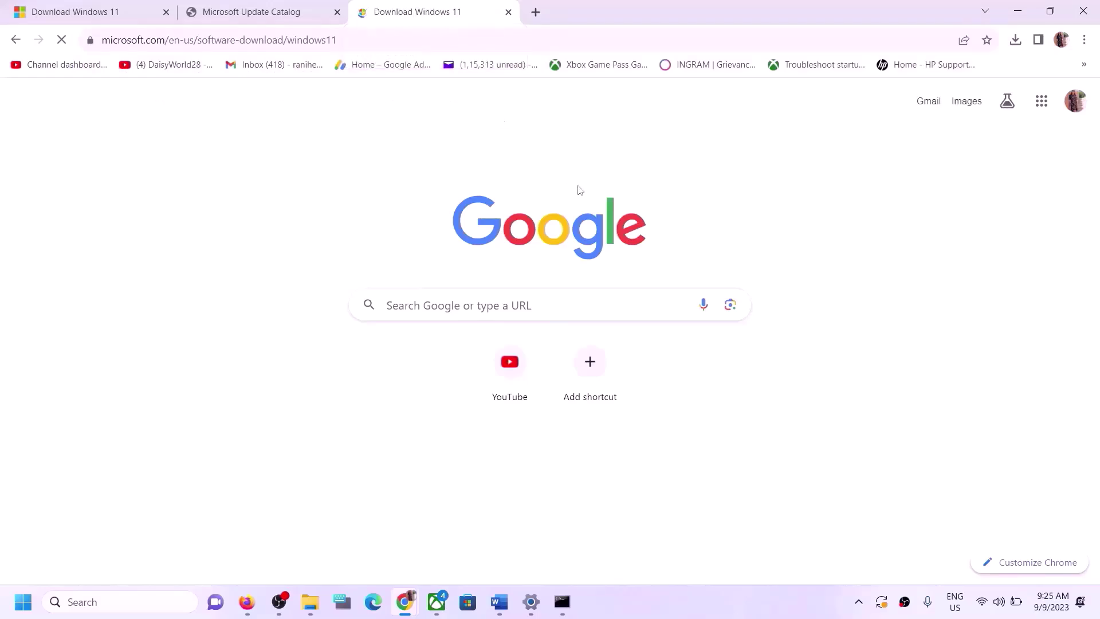
Download mediacreationtool.exe under Create Windows 11 Installation Media and launch it
scroll(383, 319, "down", 5)
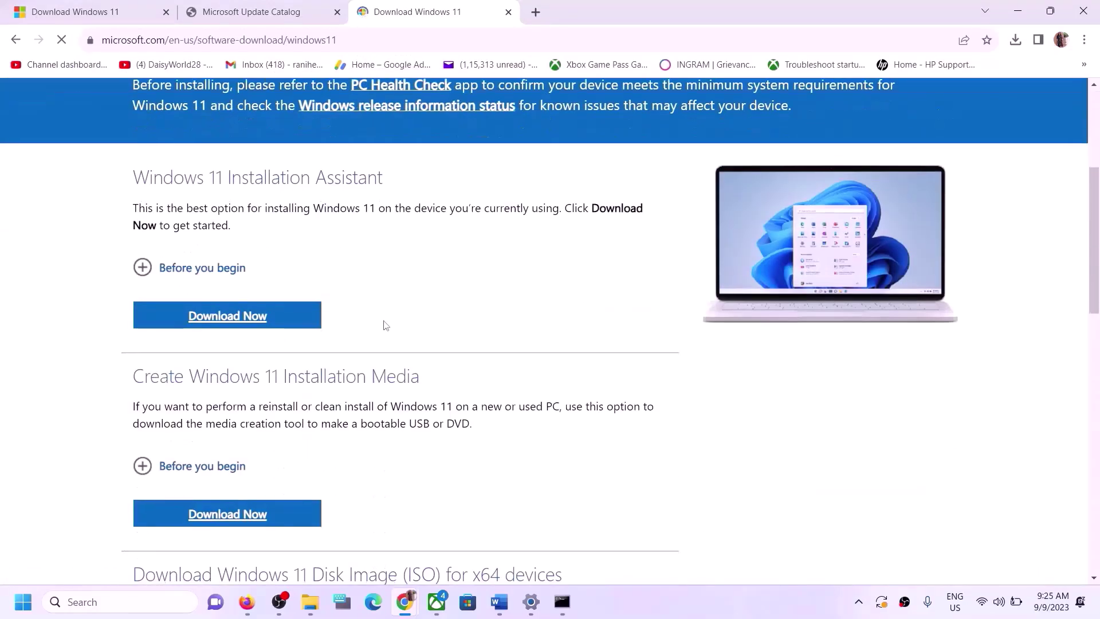
scroll(199, 351, "down", 1)
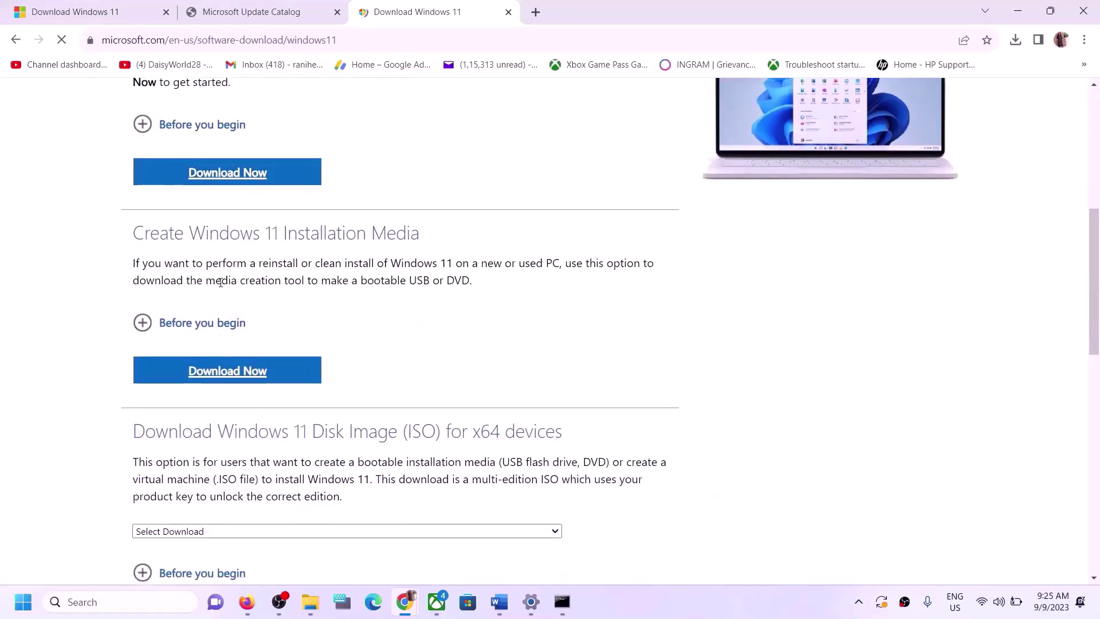
left_click(239, 375)
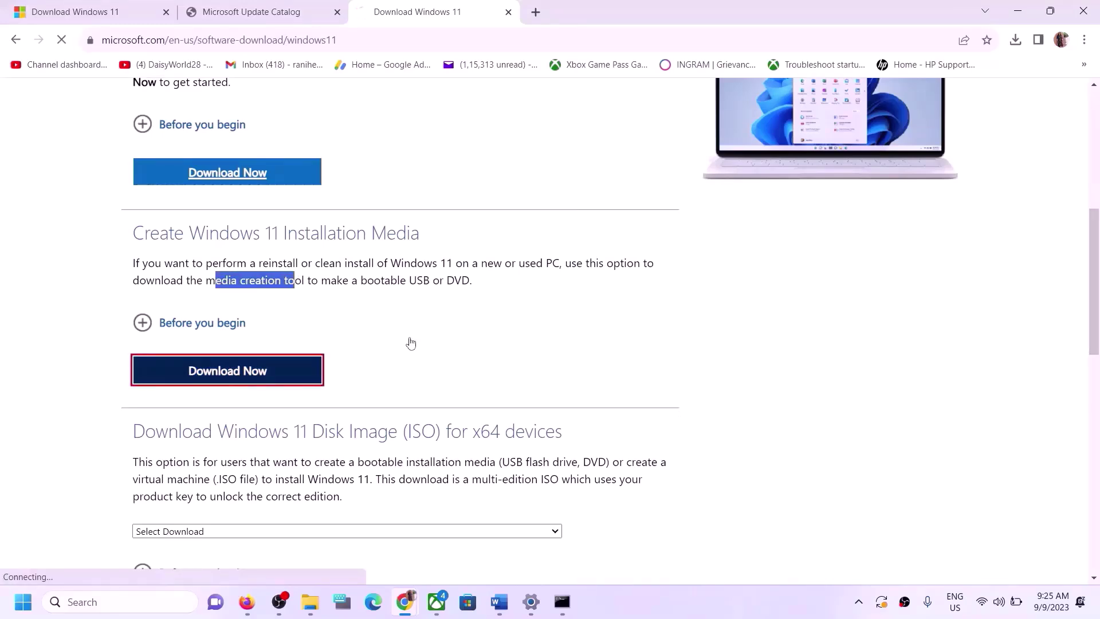
left_click(1020, 44)
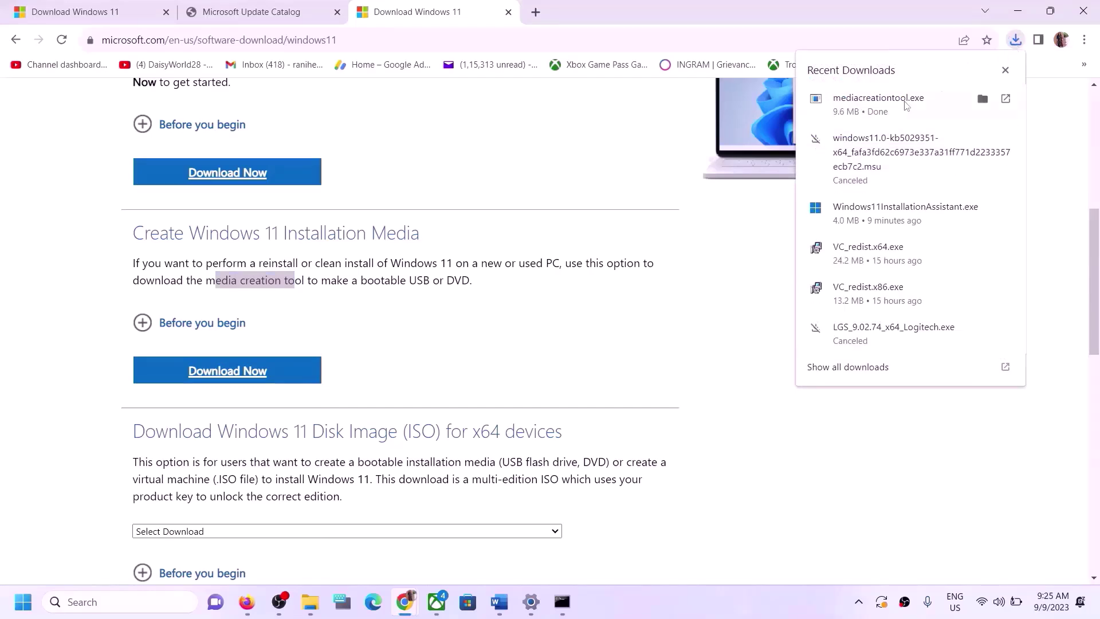
left_click(920, 115)
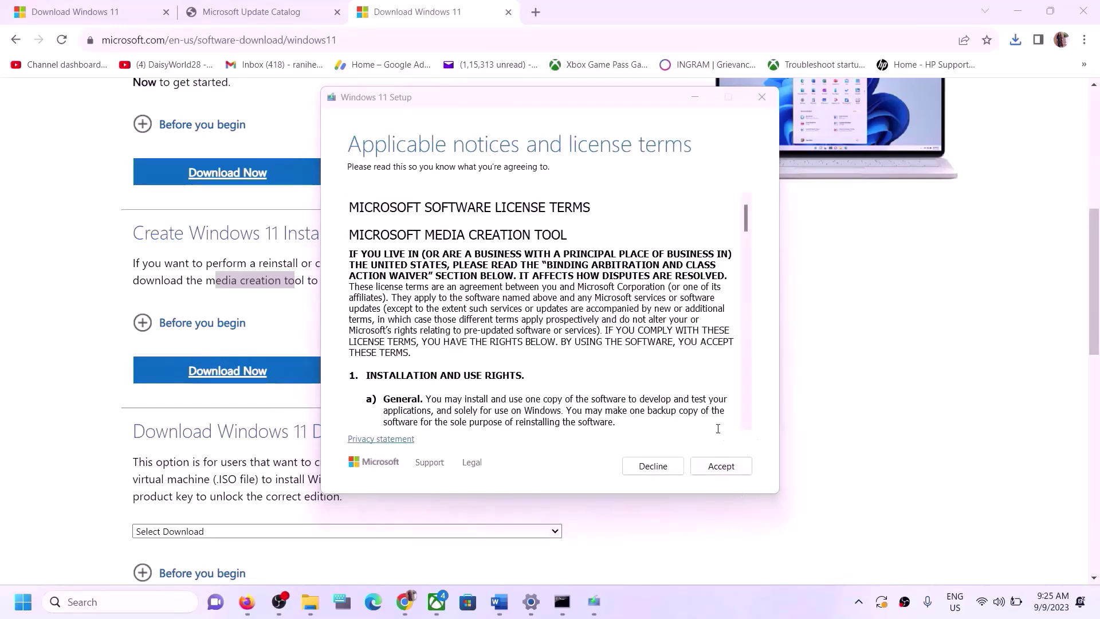
Accept the license, keep the recommended edition, and save an ISO file named Windows to the Desktop
left_click(717, 470)
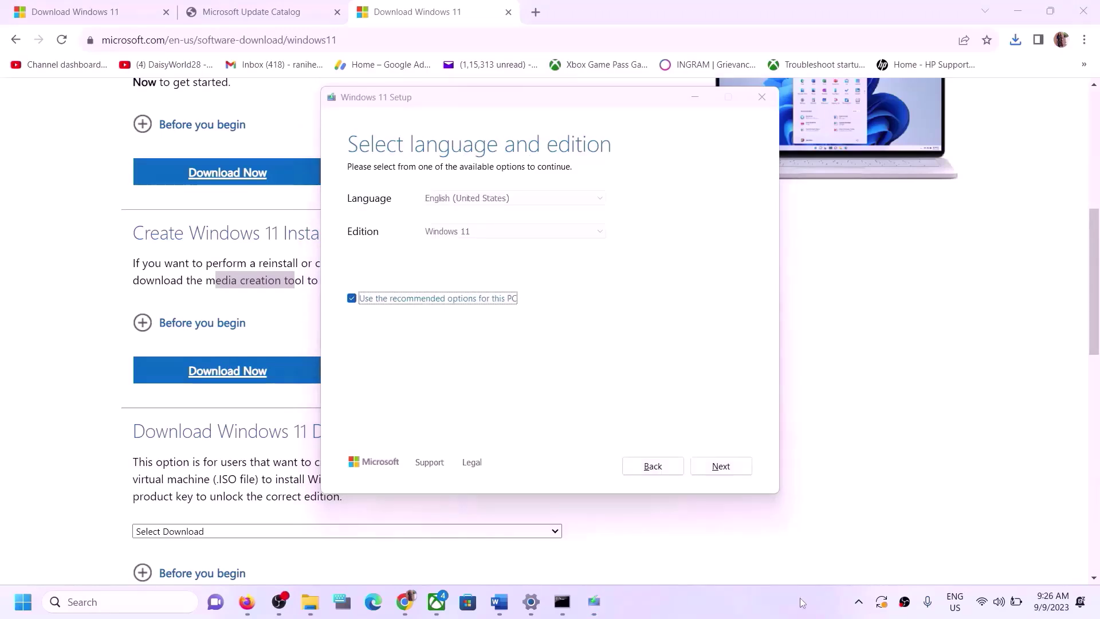
left_click(714, 469)
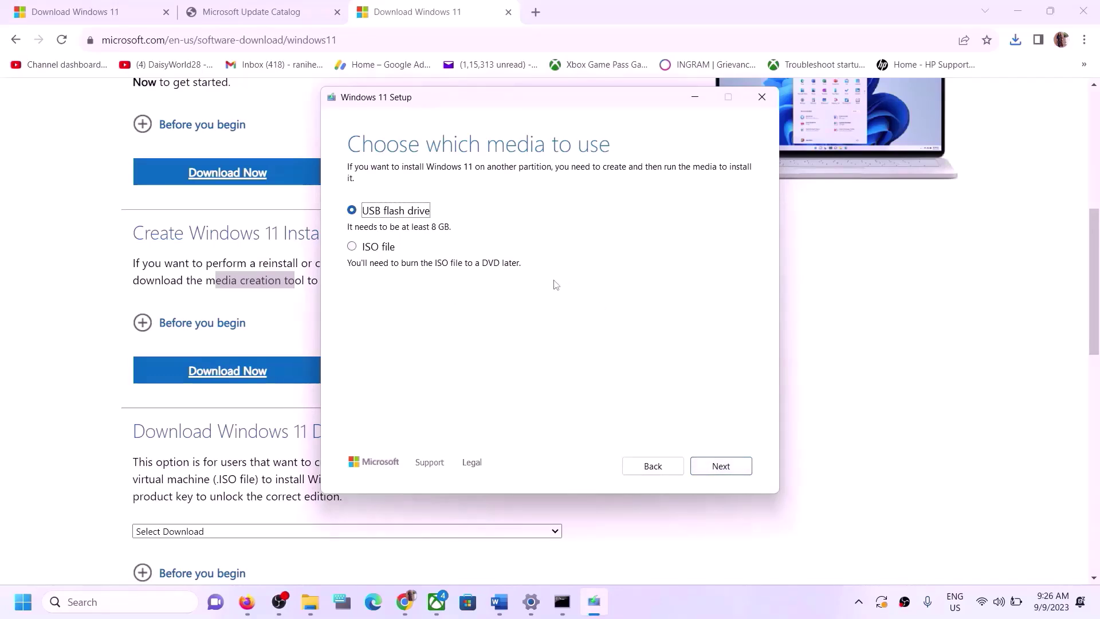
left_click(371, 248)
left_click(719, 467)
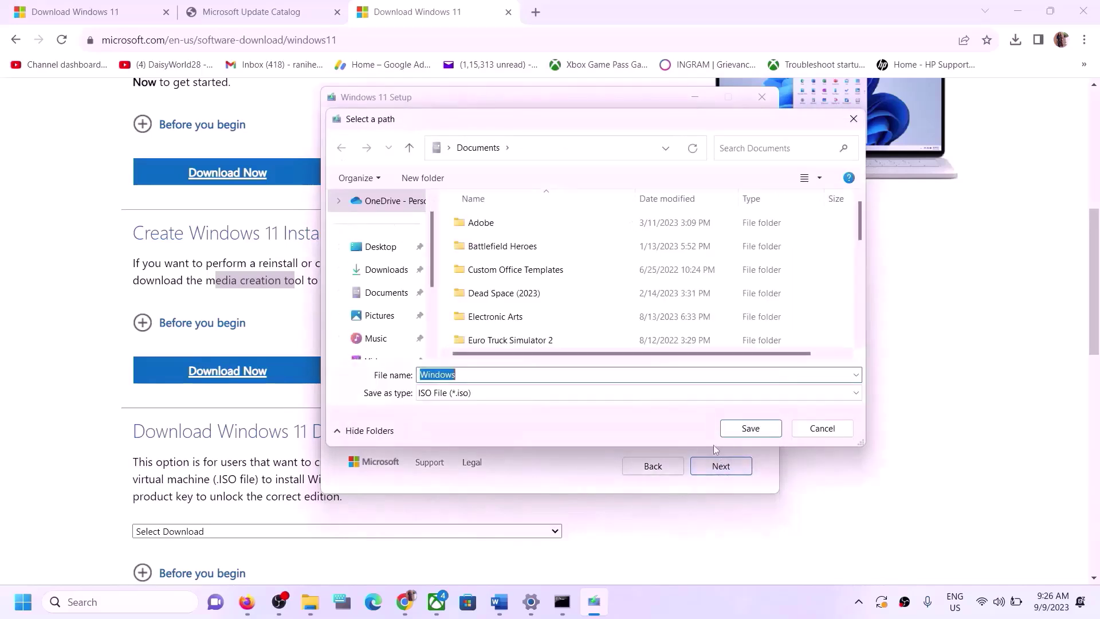
left_click(383, 251)
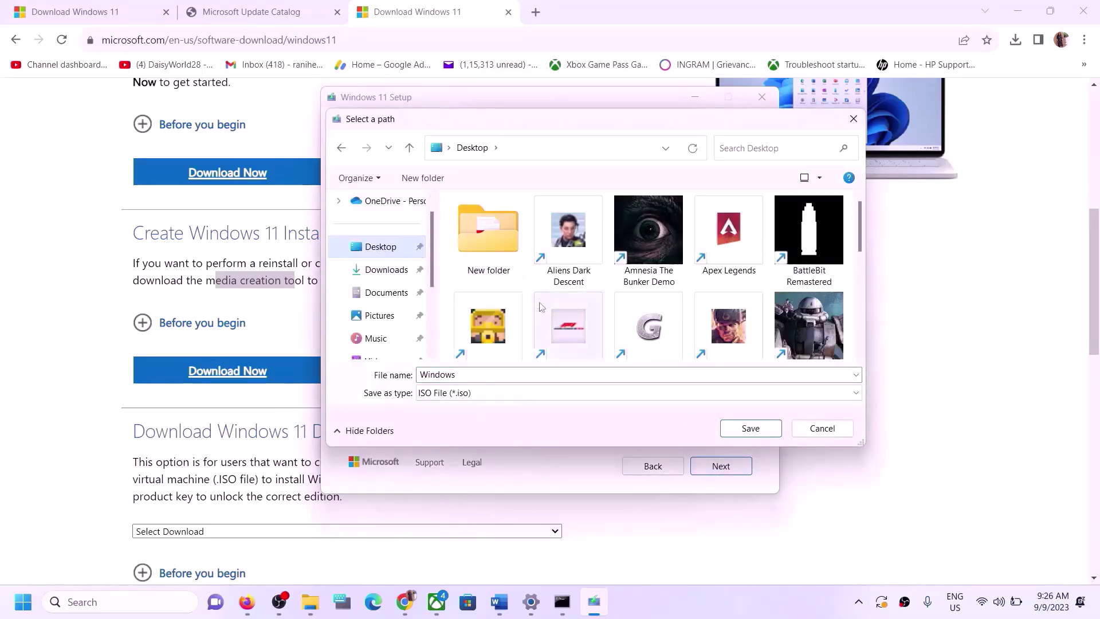
left_click(746, 431)
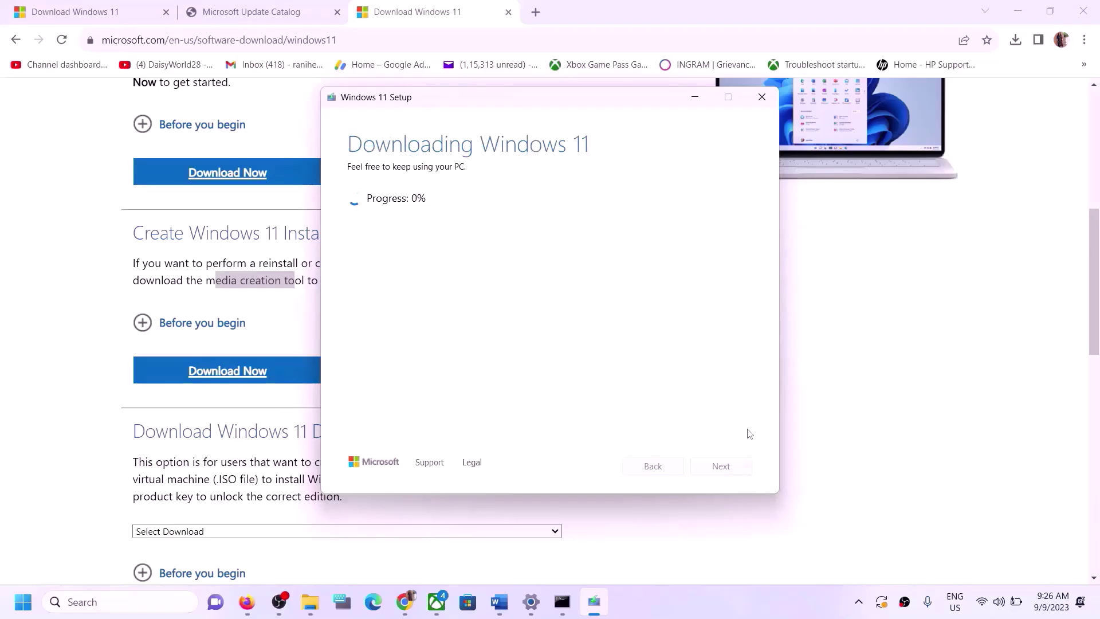
left_click(724, 611)
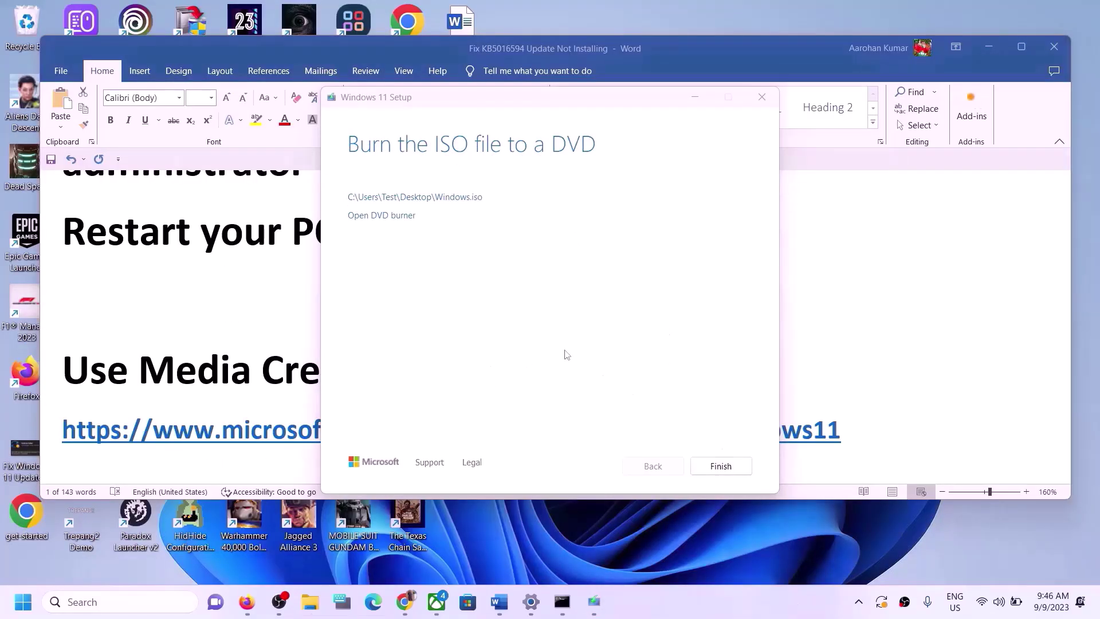
Finish the tool, mount Windows.iso from the Desktop as DVD Drive (D:) ESD-ISO, and run setup
left_click(720, 466)
key("super+d")
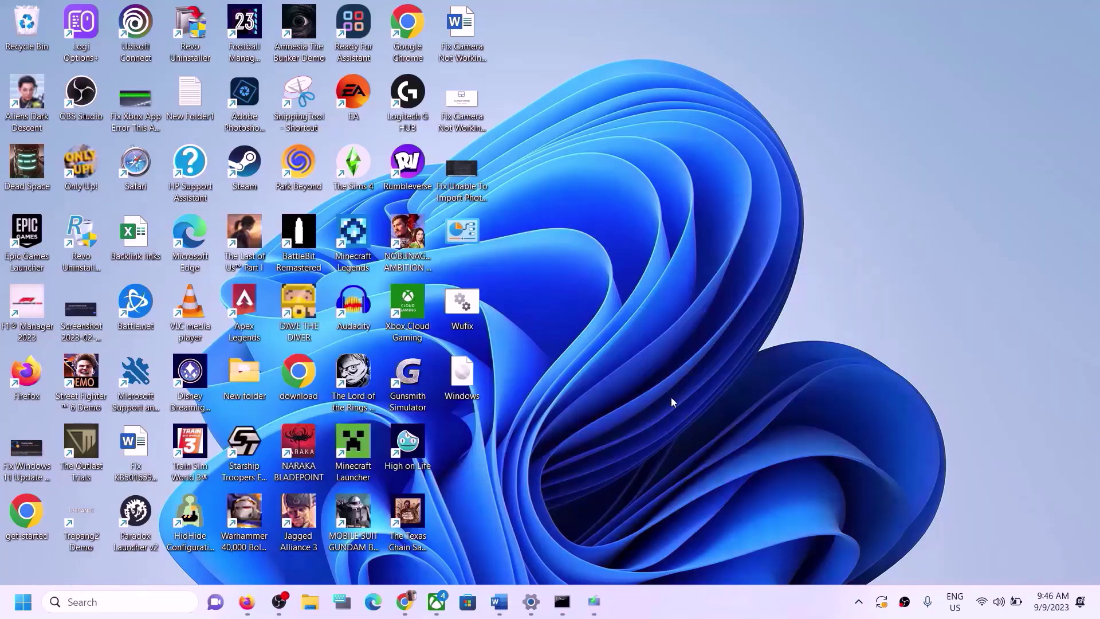
left_click(468, 378)
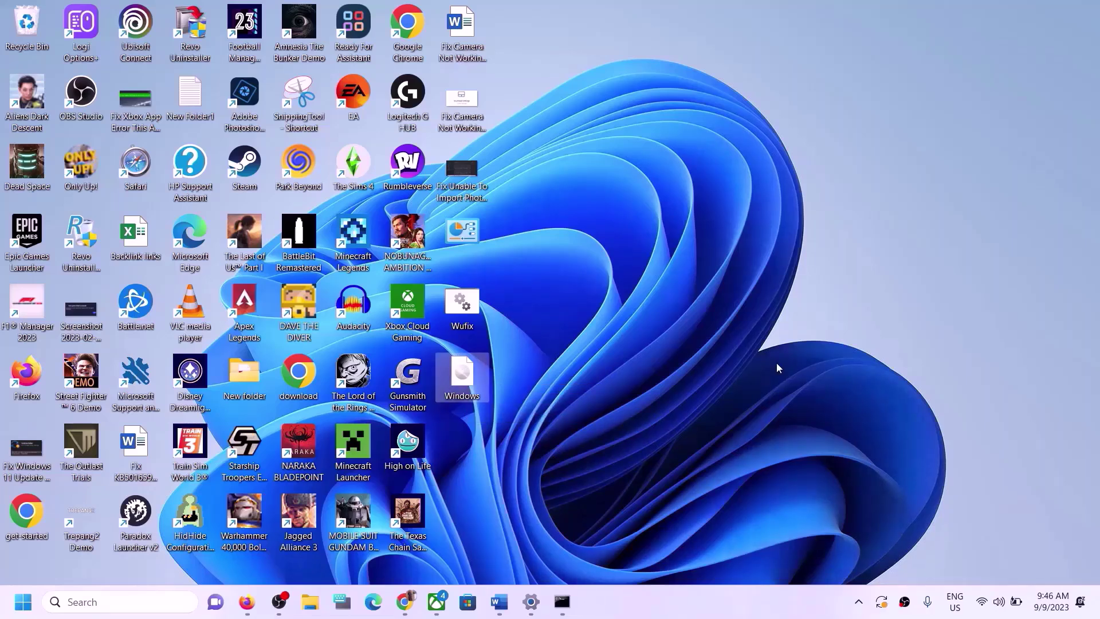
key("Return")
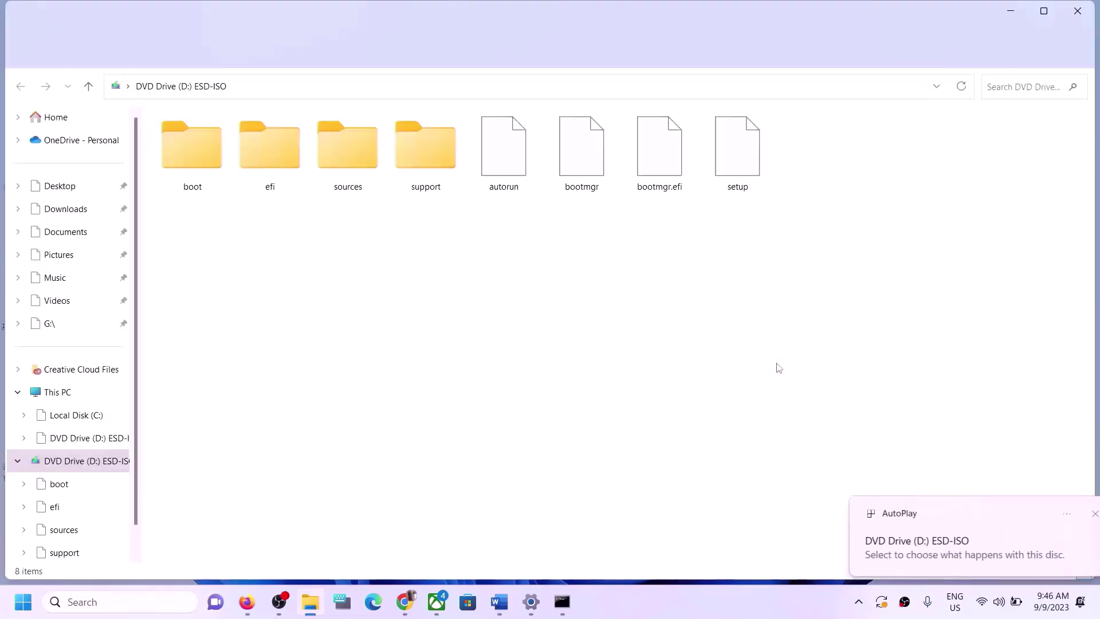
left_click(738, 174)
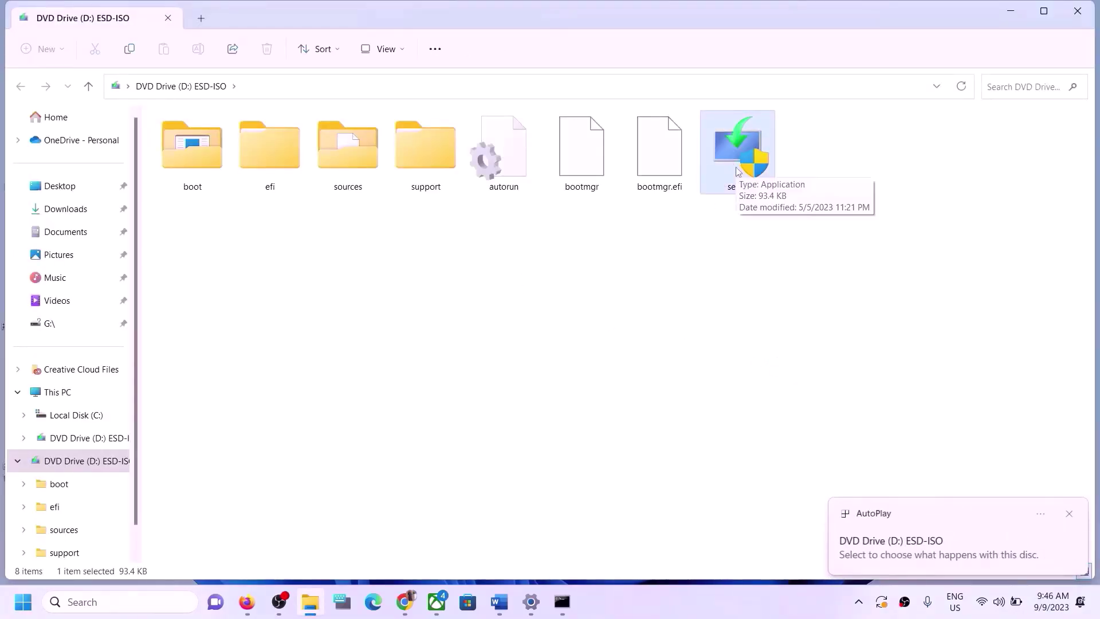
double_click(736, 166)
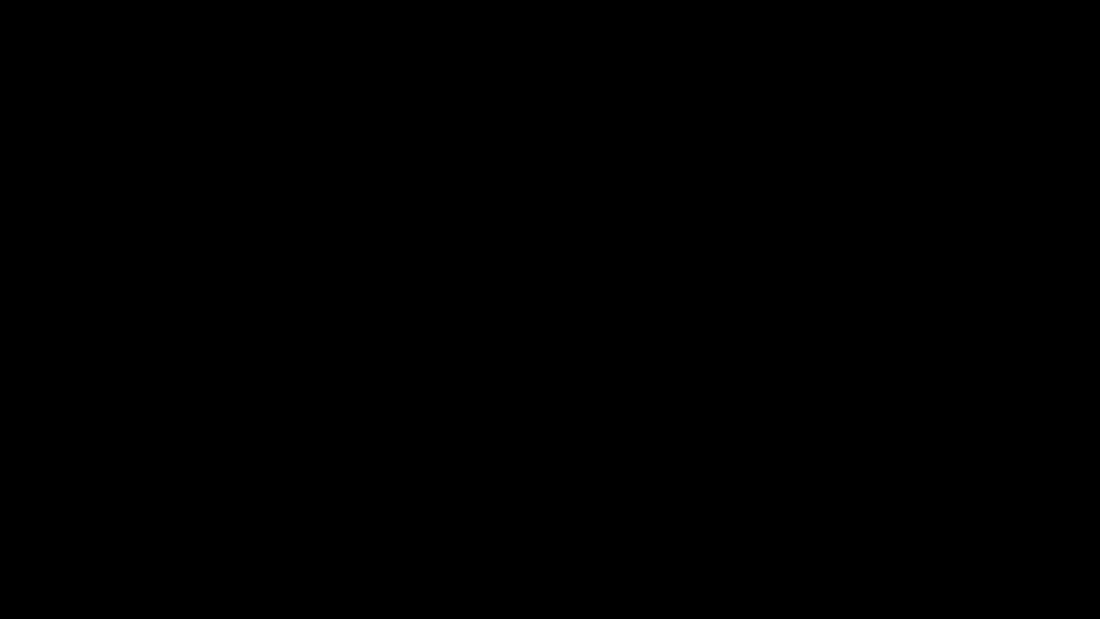
Approve the UAC prompt, continue past Install Windows 11, and accept the license terms
left_click(645, 342)
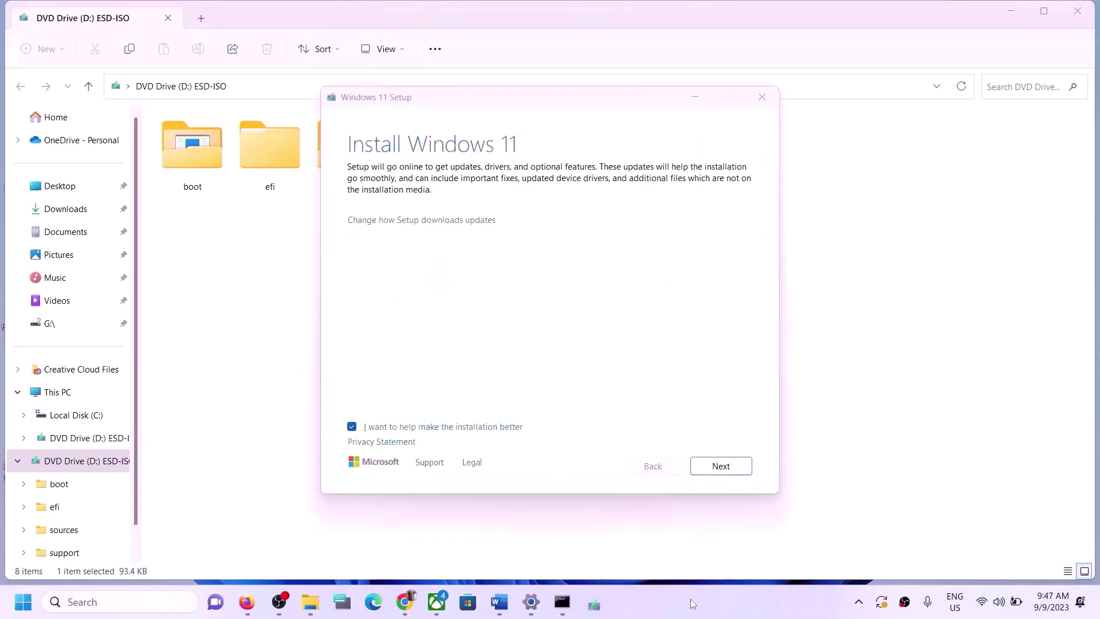
left_click(727, 470)
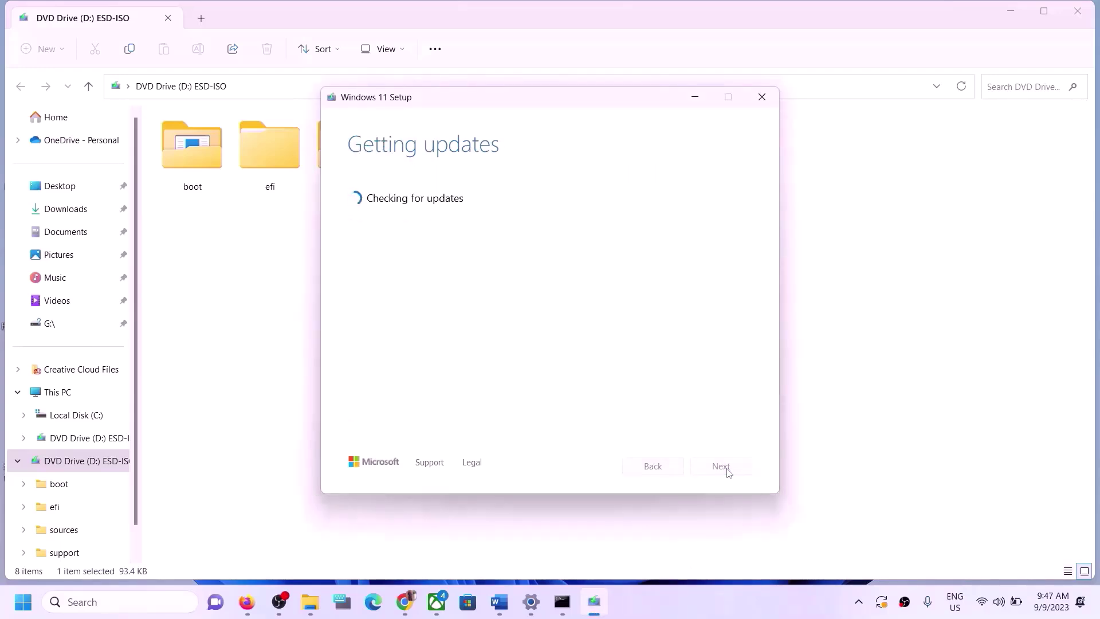
left_click(726, 606)
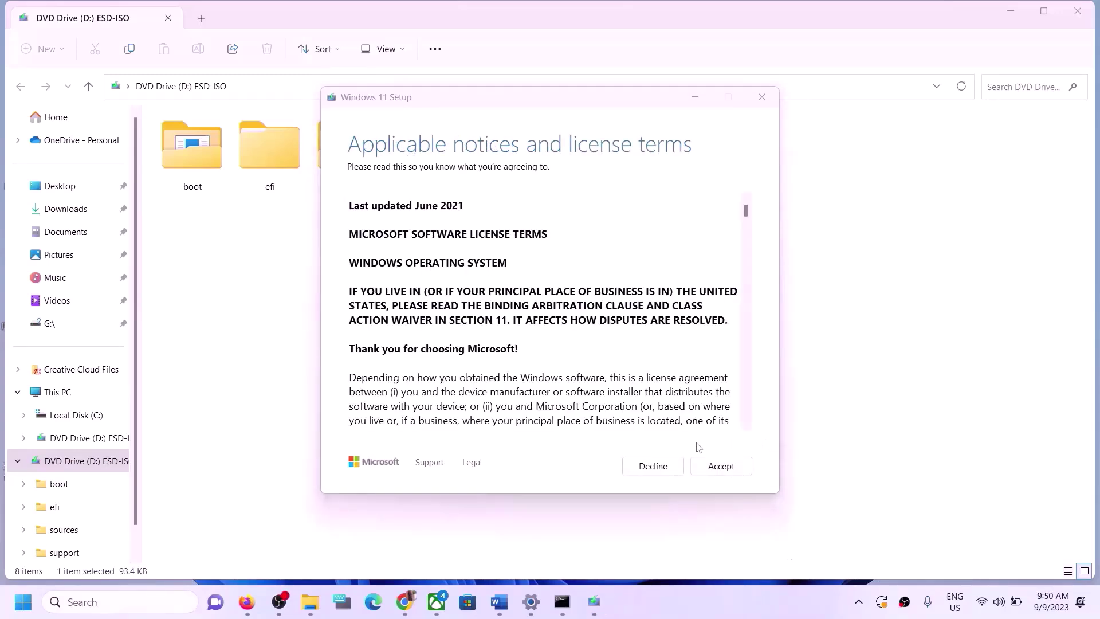
left_click(721, 467)
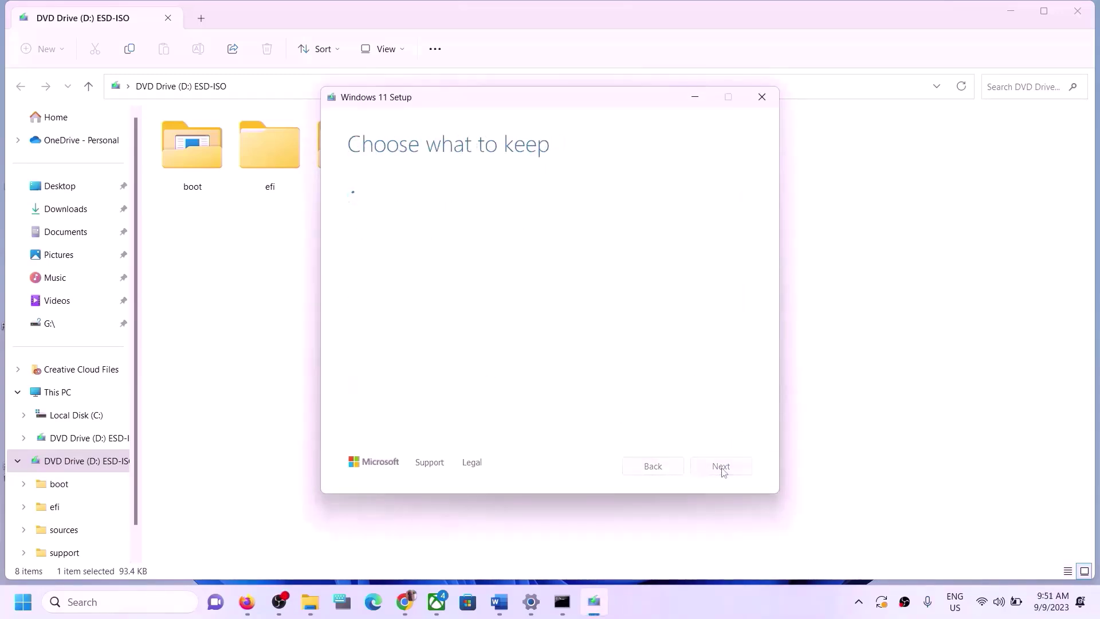